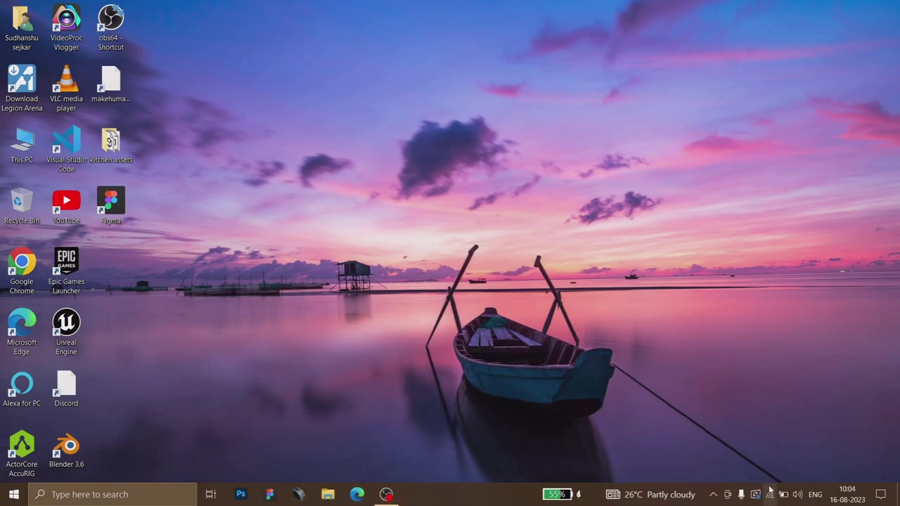
Step: Check the Wi-Fi status, then launch Google Chrome with a chosen profile
{"action": "left_click", "coordinate": [769, 494]}
{"action": "left_click", "coordinate": [247, 297]}
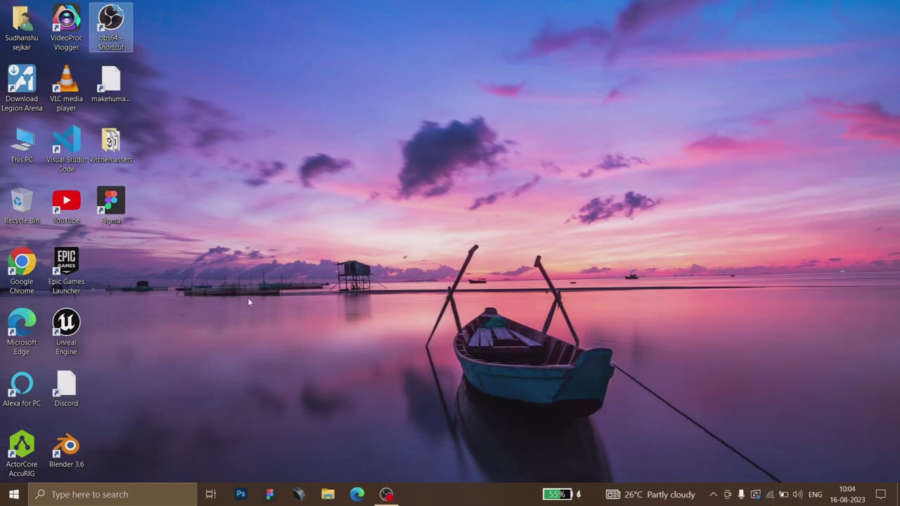
{"action": "double_click", "coordinate": [22, 267]}
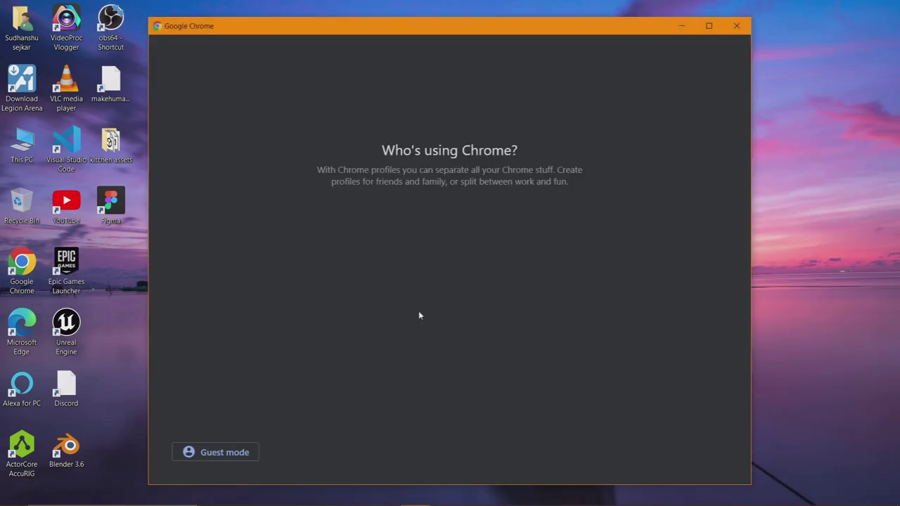
{"action": "left_click", "coordinate": [507, 309]}
Step: Search Google for 'avatar sdk' and open the Avatar SDK website result
{"action": "left_click", "coordinate": [423, 241]}
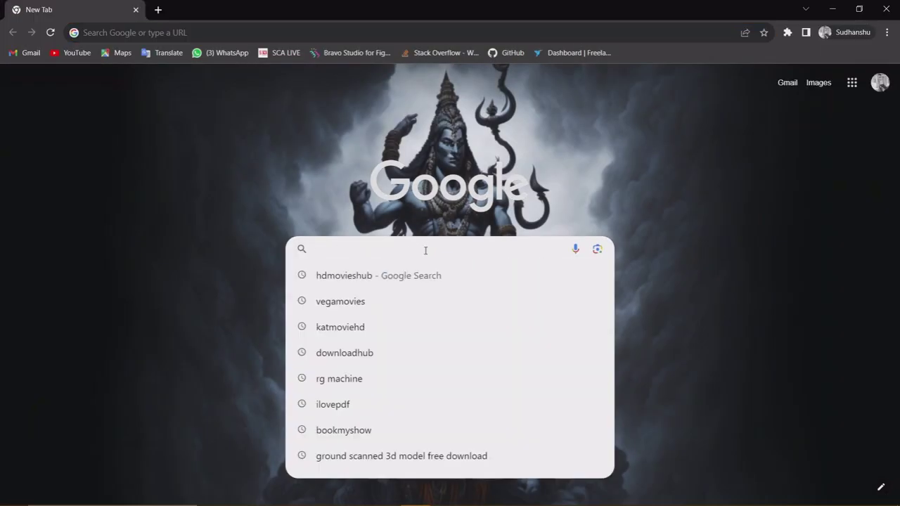
{"action": "type", "text": "avatar"}
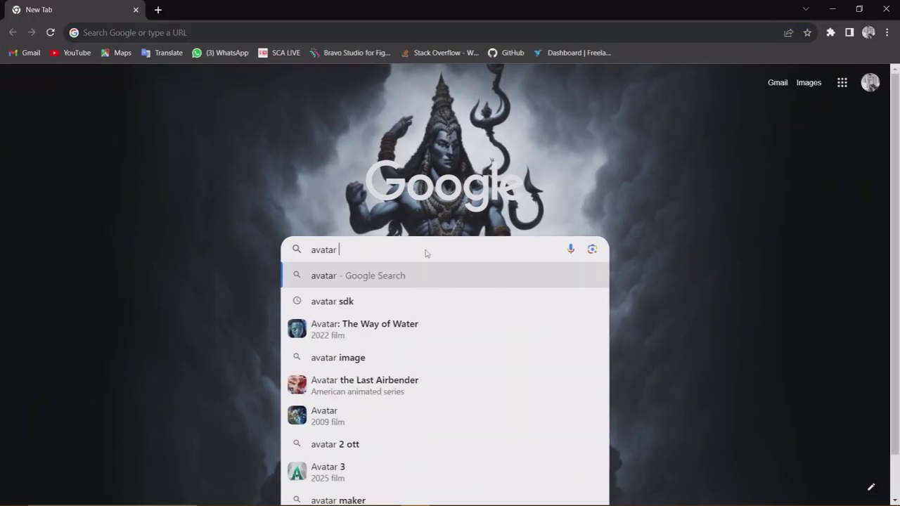
{"action": "key", "text": "Down"}
{"action": "key", "text": "Return"}
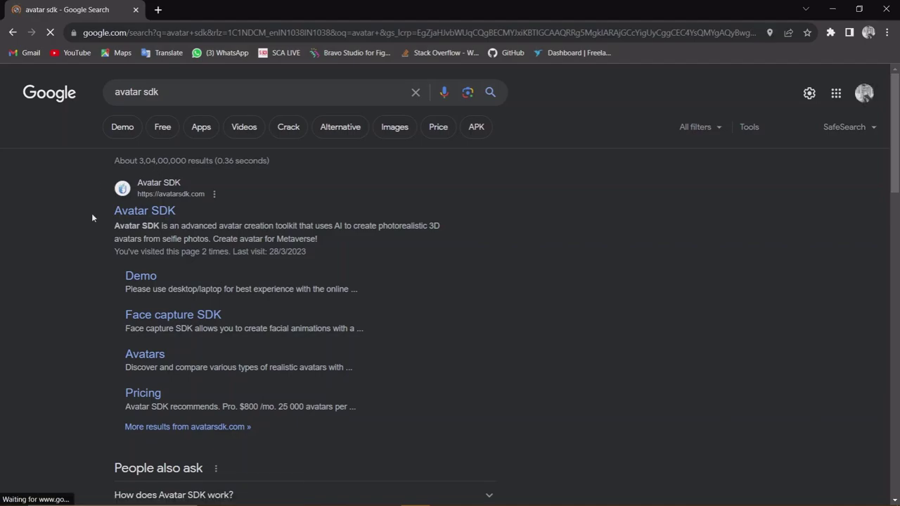
{"action": "left_click", "coordinate": [146, 211]}
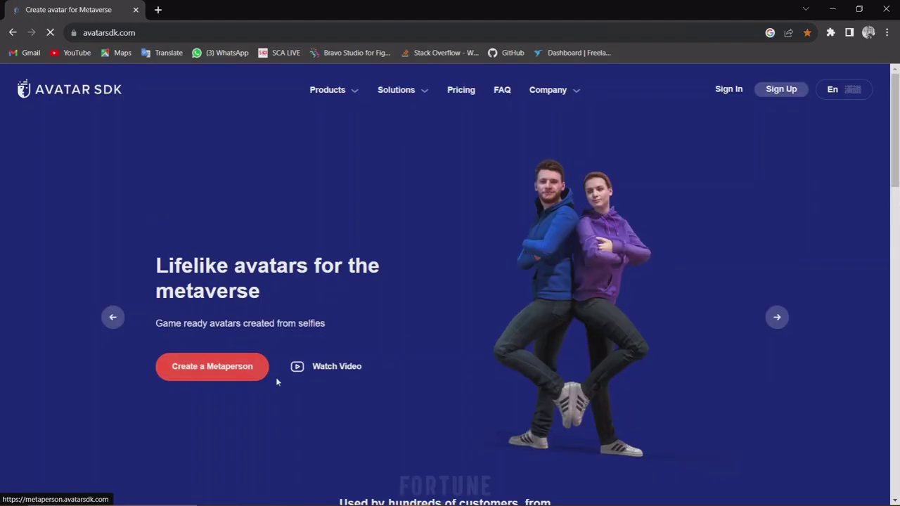
Step: Browse the homepage and step the slideshow to the New MetaPerson avatars slide
{"action": "scroll", "coordinate": [276, 377], "scroll_direction": "down", "scroll_amount": 5}
{"action": "scroll", "coordinate": [309, 373], "scroll_direction": "down", "scroll_amount": 8}
{"action": "scroll", "coordinate": [315, 368], "scroll_direction": "down", "scroll_amount": 10}
{"action": "scroll", "coordinate": [333, 362], "scroll_direction": "up", "scroll_amount": 20}
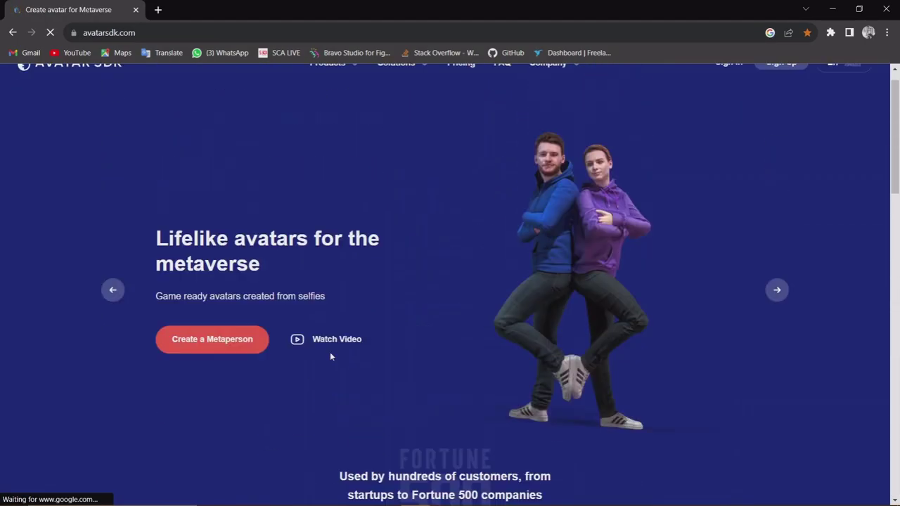
{"action": "left_click", "coordinate": [777, 317]}
{"action": "left_click", "coordinate": [777, 317]}
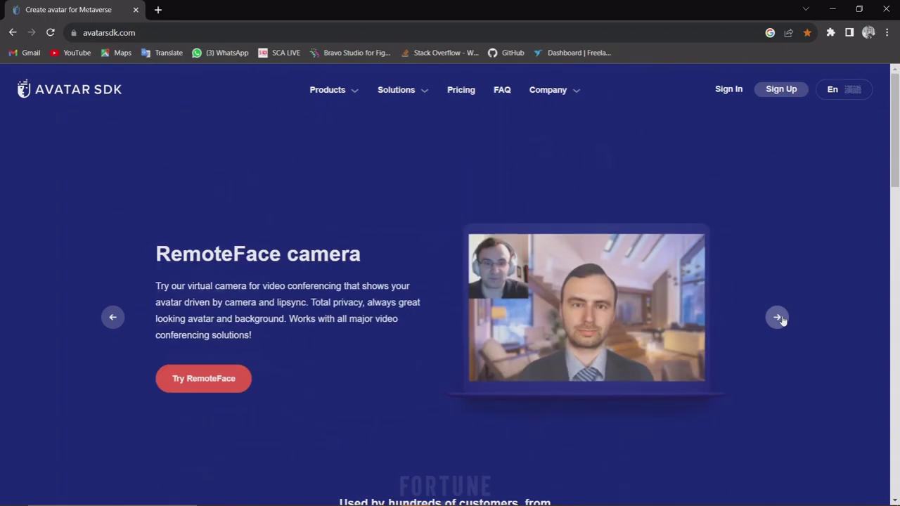
{"action": "left_click", "coordinate": [778, 318]}
{"action": "left_click", "coordinate": [778, 320]}
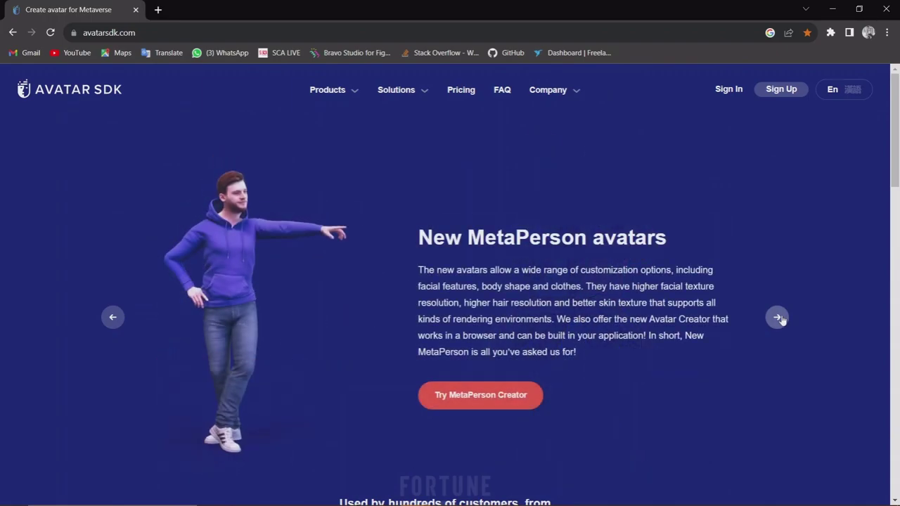
{"action": "left_click", "coordinate": [112, 317]}
Step: Open MetaPerson Creator and the integration info page in new tabs, returning to the Creator
{"action": "left_click", "coordinate": [212, 367]}
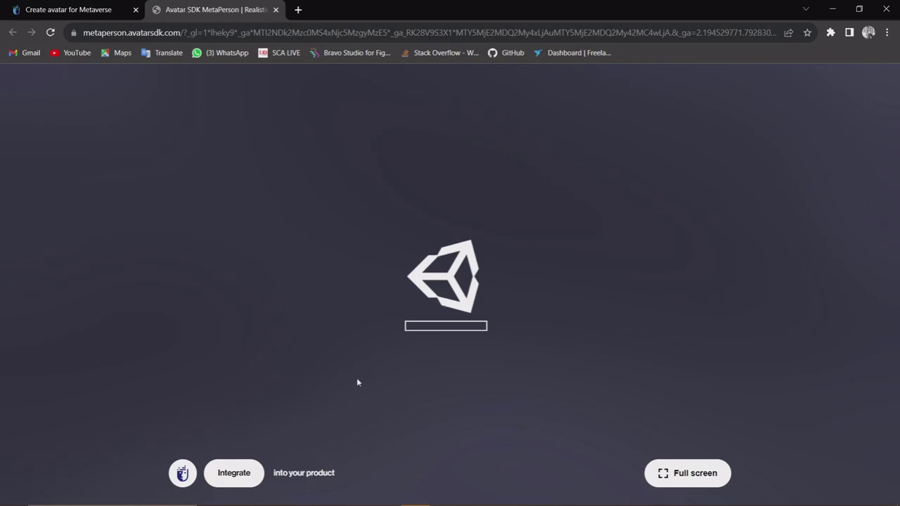
{"action": "left_click", "coordinate": [245, 475]}
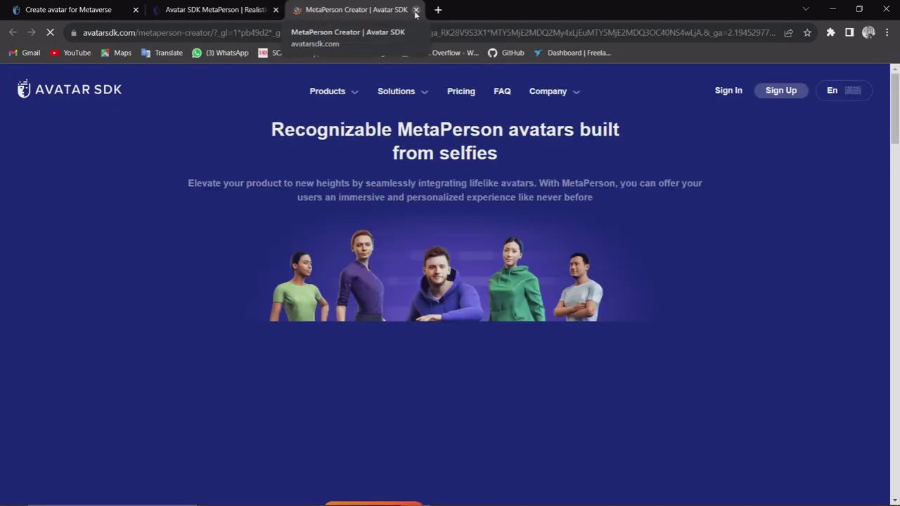
{"action": "scroll", "coordinate": [409, 173], "scroll_direction": "down", "scroll_amount": 3}
{"action": "scroll", "coordinate": [408, 173], "scroll_direction": "down", "scroll_amount": 3}
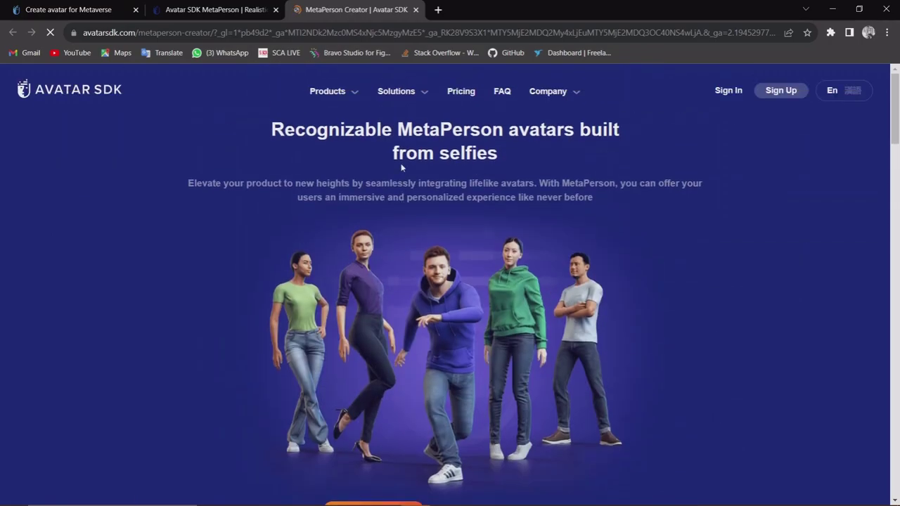
{"action": "left_click", "coordinate": [211, 9]}
Step: Close the extra info tab and start choosing a photo, browsing the Pictures folder
{"action": "left_click", "coordinate": [355, 9]}
{"action": "left_click", "coordinate": [416, 9]}
{"action": "left_click", "coordinate": [412, 225]}
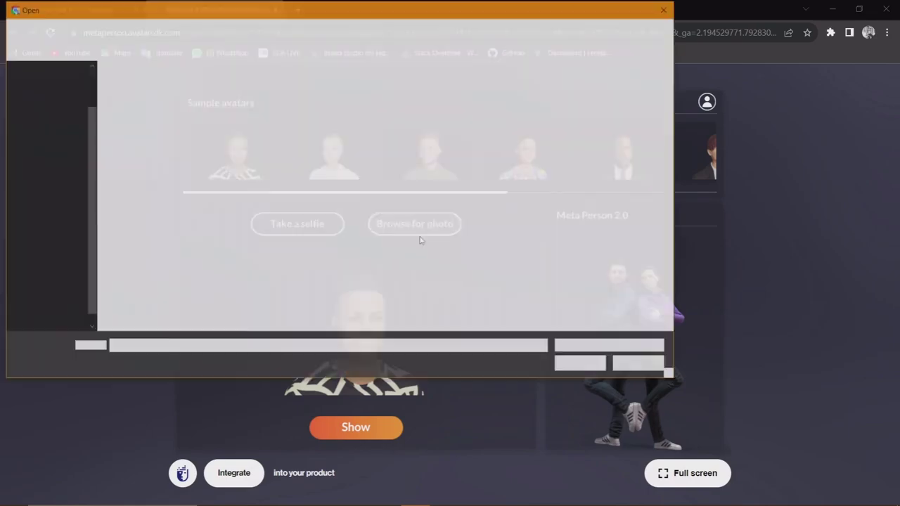
{"action": "left_click", "coordinate": [62, 284]}
{"action": "scroll", "coordinate": [383, 183], "scroll_direction": "down", "scroll_amount": 5}
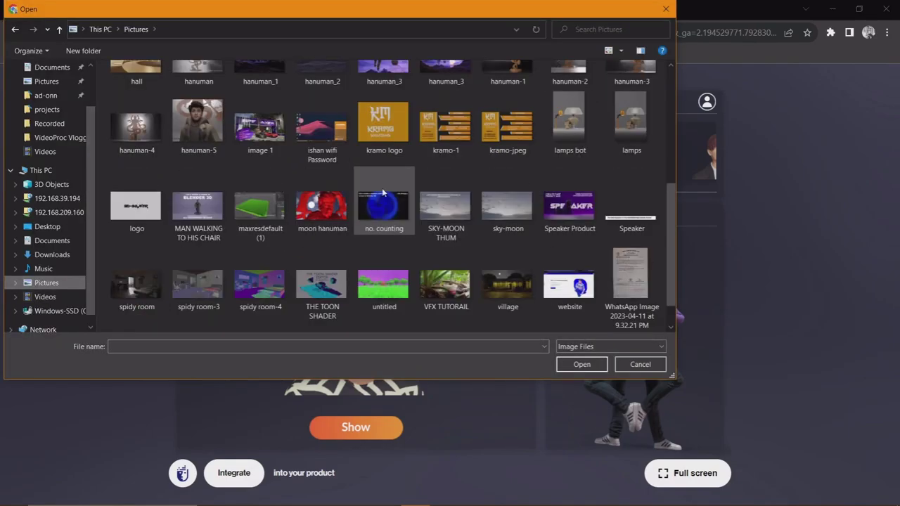
{"action": "scroll", "coordinate": [421, 181], "scroll_direction": "up", "scroll_amount": 2}
{"action": "scroll", "coordinate": [500, 180], "scroll_direction": "down", "scroll_amount": 3}
{"action": "scroll", "coordinate": [500, 181], "scroll_direction": "up", "scroll_amount": 5}
Step: Load the portrait photo from the Documents folder
{"action": "left_click", "coordinate": [52, 241]}
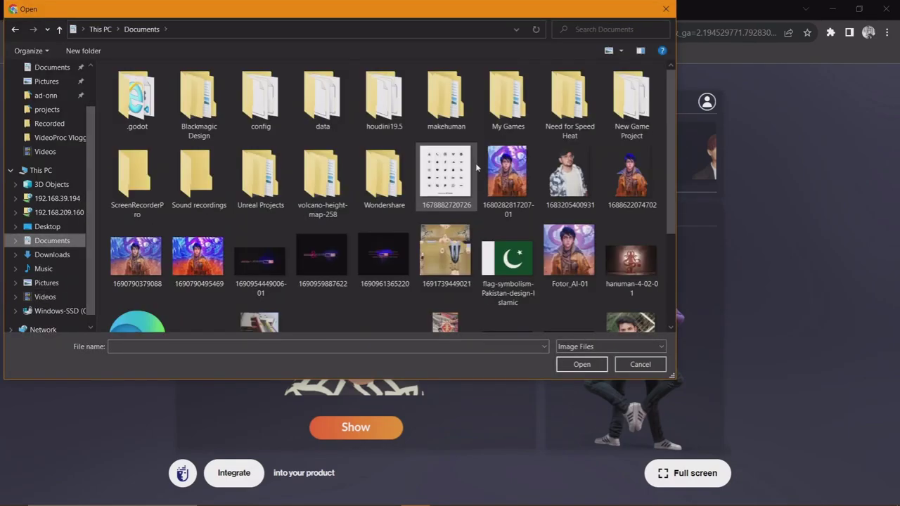
{"action": "scroll", "coordinate": [614, 217], "scroll_direction": "down", "scroll_amount": 5}
{"action": "left_click", "coordinate": [613, 217]}
{"action": "scroll", "coordinate": [622, 211], "scroll_direction": "up", "scroll_amount": 3}
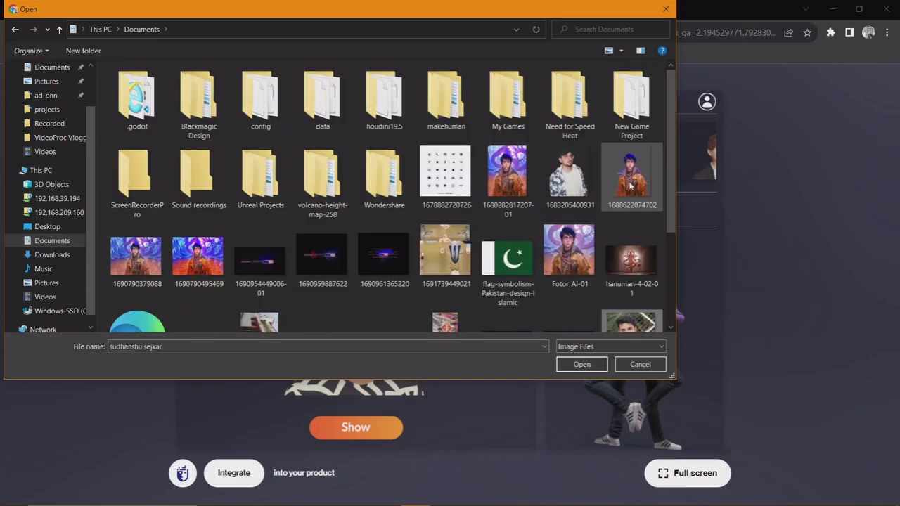
{"action": "scroll", "coordinate": [632, 208], "scroll_direction": "down", "scroll_amount": 3}
{"action": "double_click", "coordinate": [632, 205]}
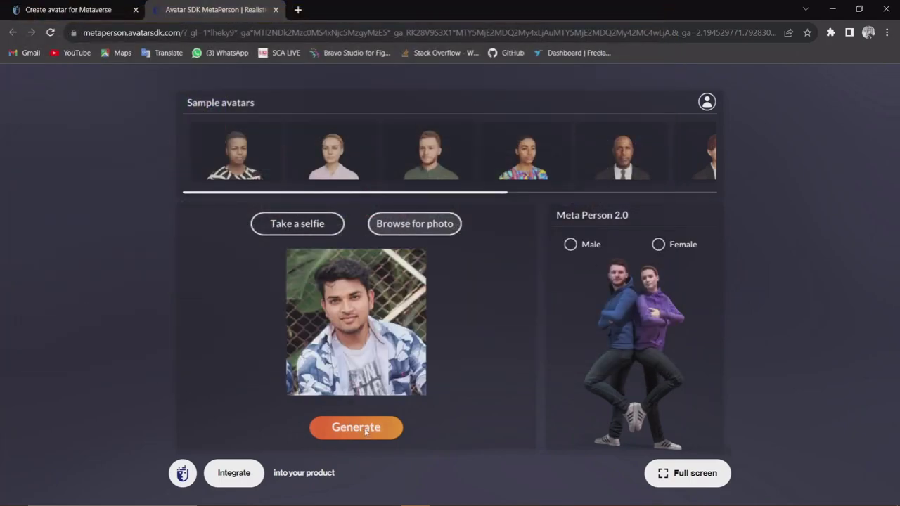
Step: Generate the avatar from the photo with the chosen avatar type
{"action": "left_click", "coordinate": [365, 430]}
{"action": "left_click", "coordinate": [355, 298]}
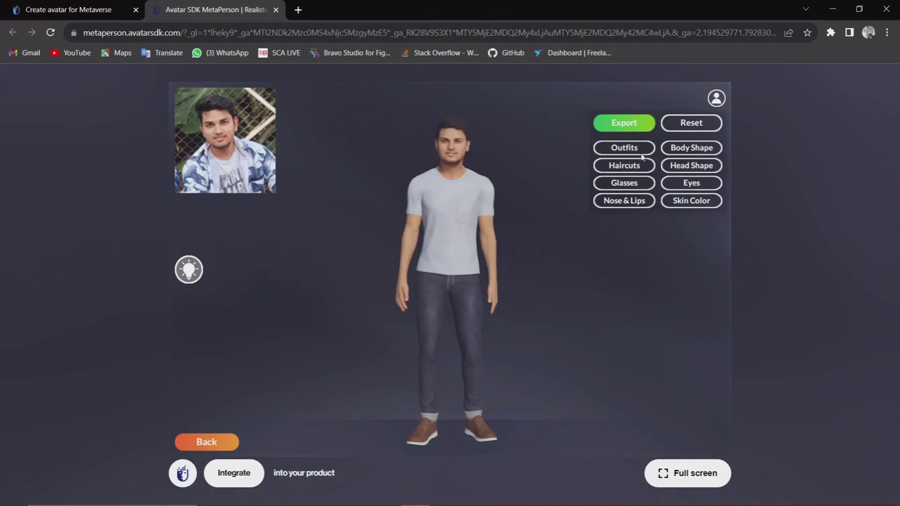
{"action": "left_click", "coordinate": [624, 148]}
Step: Try the black suit and green shirt, then settle on the red hoodie with jeans
{"action": "left_click", "coordinate": [629, 203]}
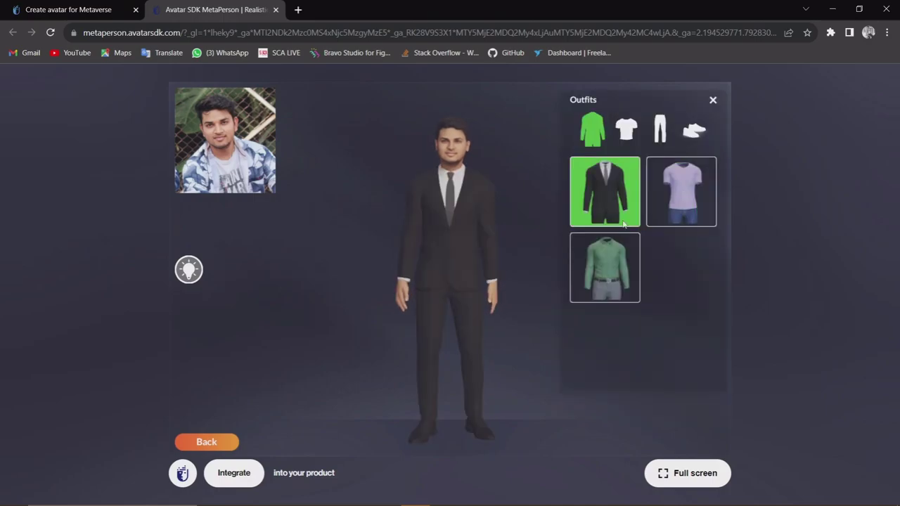
{"action": "left_click", "coordinate": [624, 257]}
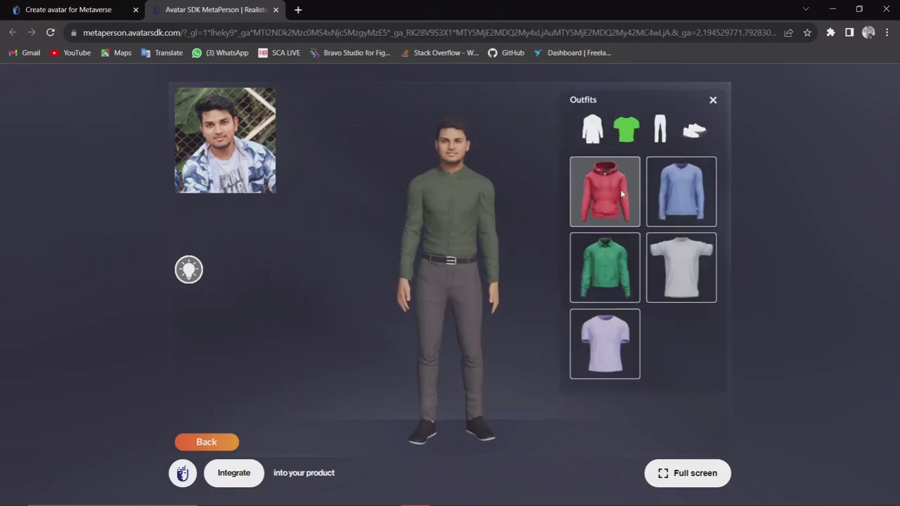
{"action": "left_click", "coordinate": [620, 189]}
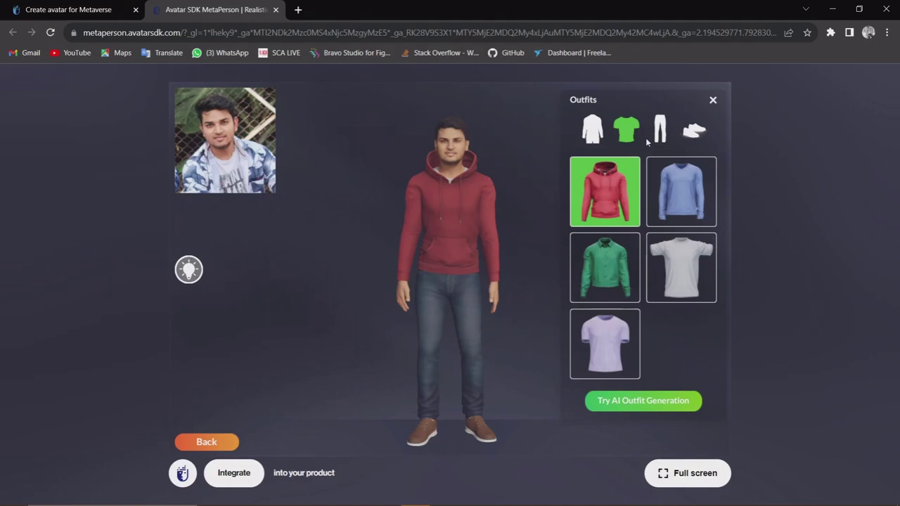
{"action": "left_click", "coordinate": [660, 129]}
{"action": "left_click", "coordinate": [713, 100]}
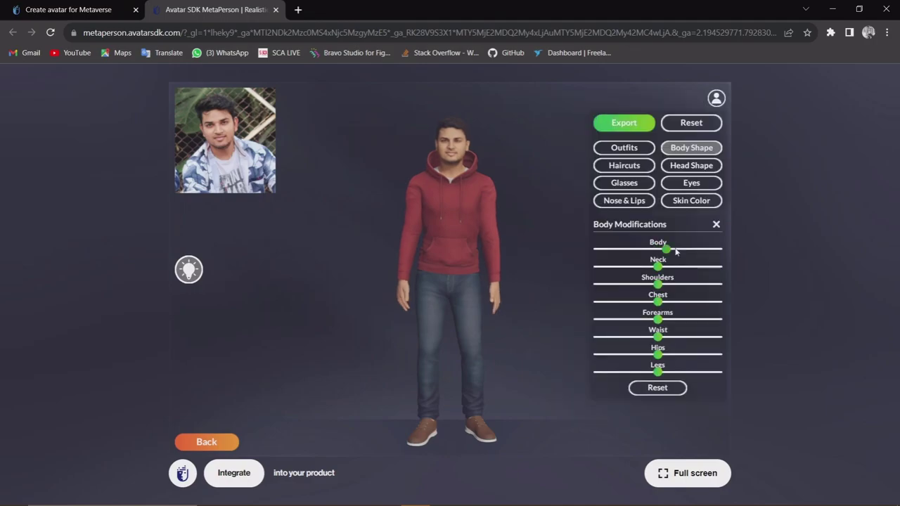
Step: Broaden the body, slim the neck, widen shoulders, enlarge chest and forearms, and adjust the waist
{"action": "mouse_move", "coordinate": [657, 249]}
{"action": "left_mouse_down"}
{"action": "mouse_move", "coordinate": [665, 260]}
{"action": "mouse_move", "coordinate": [680, 249]}
{"action": "mouse_move", "coordinate": [597, 270]}
{"action": "mouse_move", "coordinate": [648, 275]}
{"action": "left_mouse_up"}
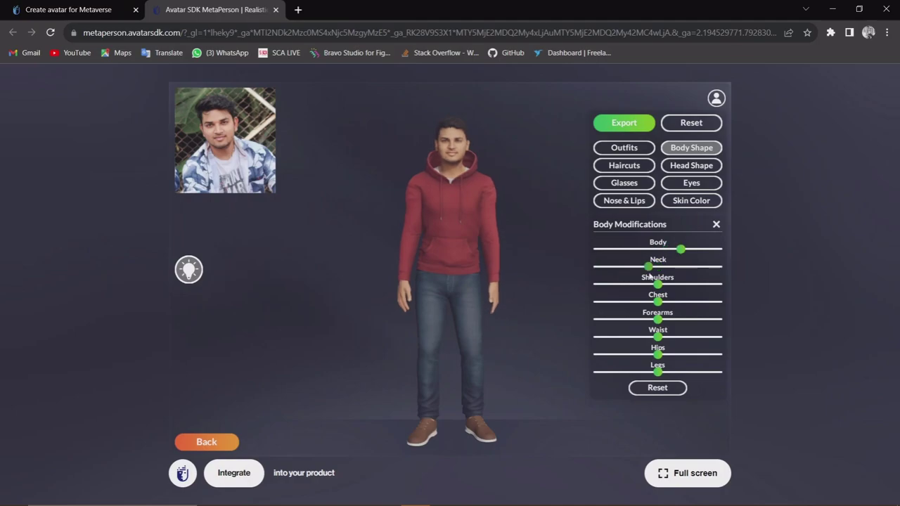
{"action": "left_click_drag", "start_coordinate": [647, 266], "coordinate": [653, 267]}
{"action": "left_click_drag", "start_coordinate": [657, 283], "coordinate": [705, 283]}
{"action": "left_click_drag", "start_coordinate": [657, 301], "coordinate": [679, 301]}
{"action": "left_click_drag", "start_coordinate": [657, 318], "coordinate": [693, 318]}
{"action": "mouse_move", "coordinate": [657, 336]}
{"action": "left_mouse_down"}
{"action": "mouse_move", "coordinate": [648, 336]}
{"action": "mouse_move", "coordinate": [693, 338]}
{"action": "mouse_move", "coordinate": [633, 354]}
{"action": "mouse_move", "coordinate": [673, 372]}
{"action": "mouse_move", "coordinate": [669, 354]}
{"action": "left_mouse_up"}
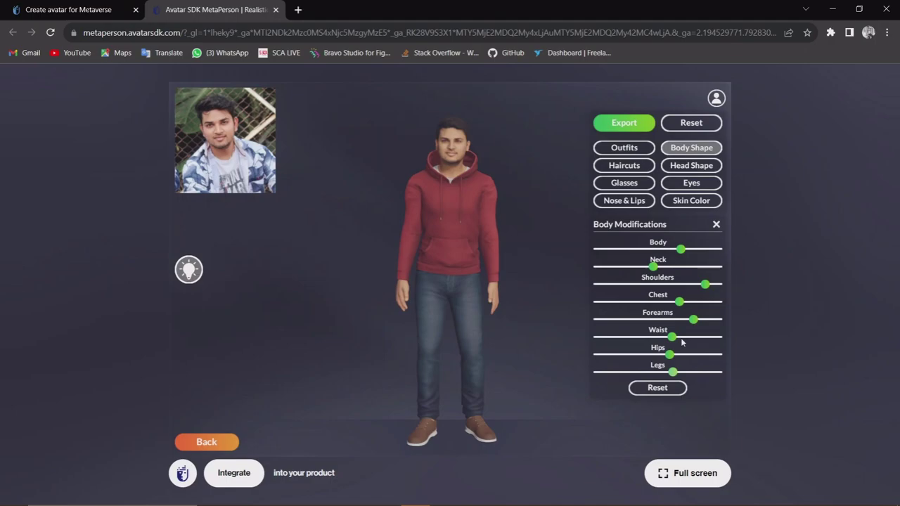
{"action": "left_click", "coordinate": [623, 165]}
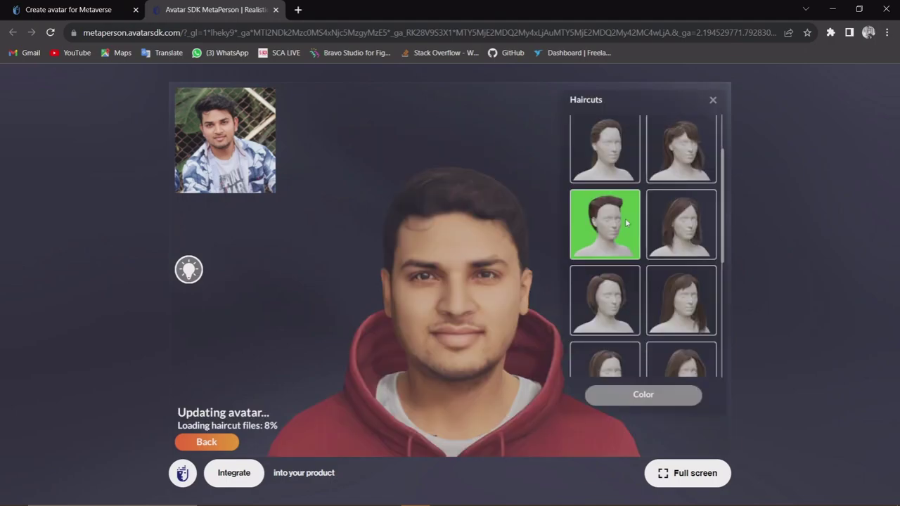
Step: Max the upper head volume, narrow the upper head, widen the lower head and narrow the jaw line
{"action": "scroll", "coordinate": [627, 223], "scroll_direction": "up", "scroll_amount": 2}
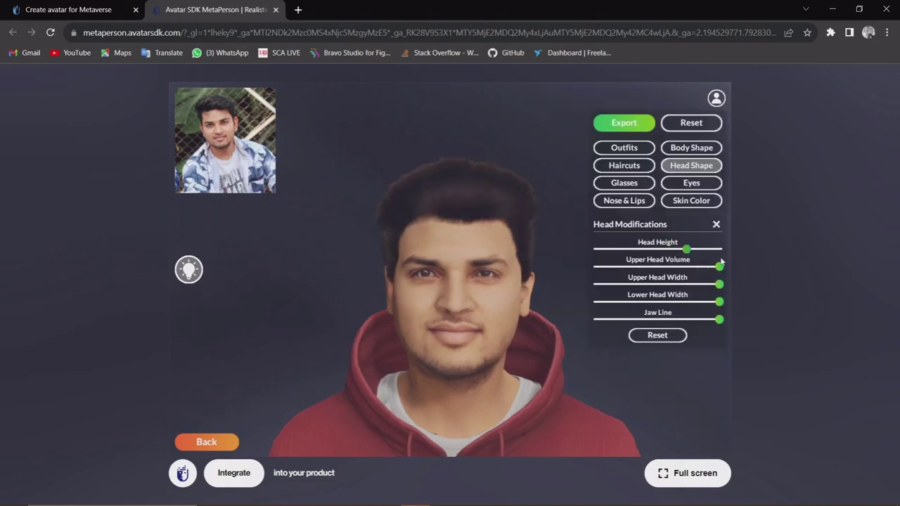
{"action": "left_click_drag", "start_coordinate": [685, 249], "coordinate": [724, 261]}
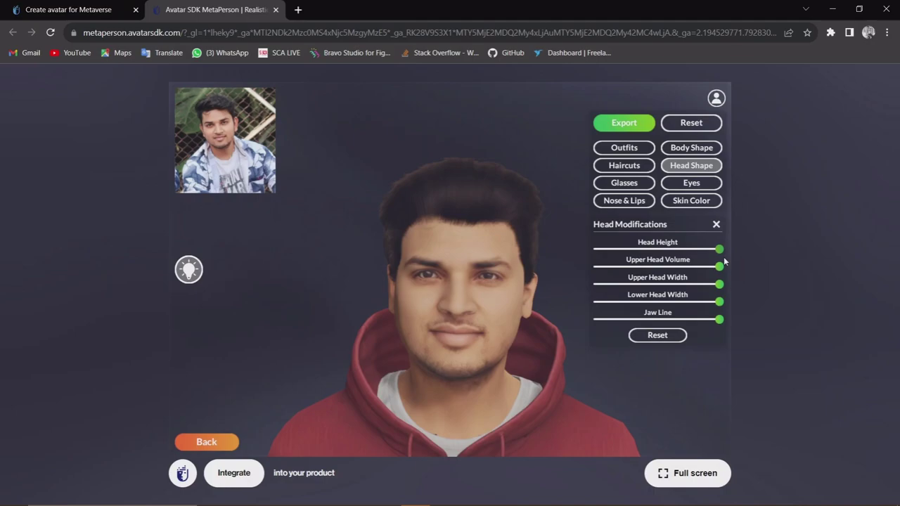
{"action": "left_click_drag", "start_coordinate": [719, 284], "coordinate": [670, 284]}
{"action": "left_click_drag", "start_coordinate": [719, 302], "coordinate": [668, 302]}
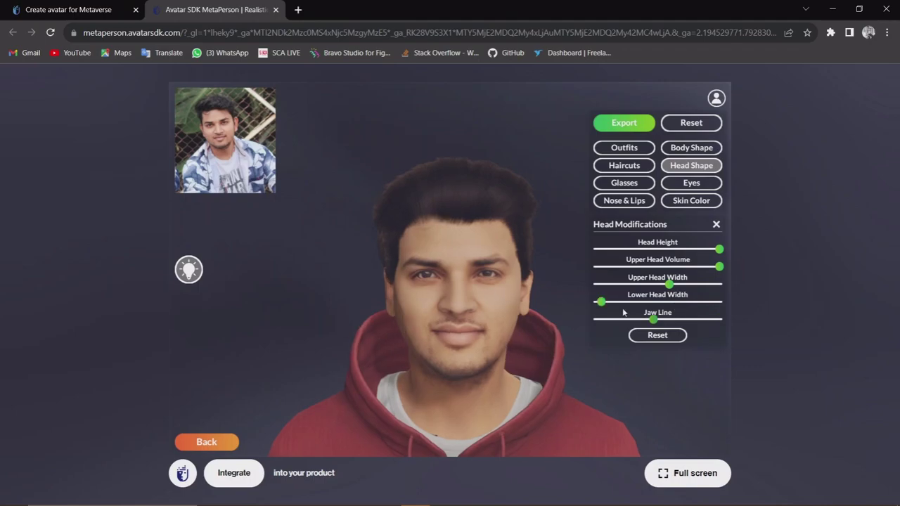
{"action": "left_click_drag", "start_coordinate": [719, 319], "coordinate": [619, 320]}
{"action": "left_click", "coordinate": [699, 304]}
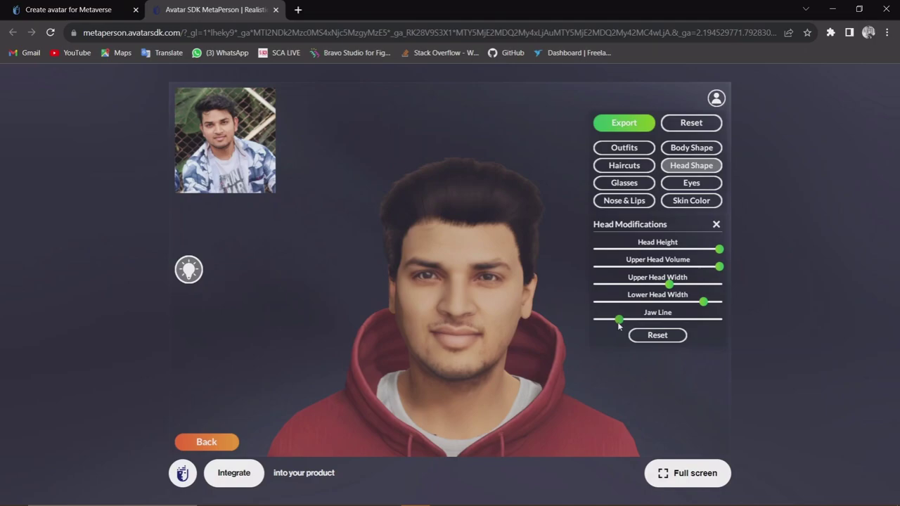
{"action": "left_click_drag", "start_coordinate": [619, 320], "coordinate": [595, 321]}
{"action": "left_click", "coordinate": [624, 183]}
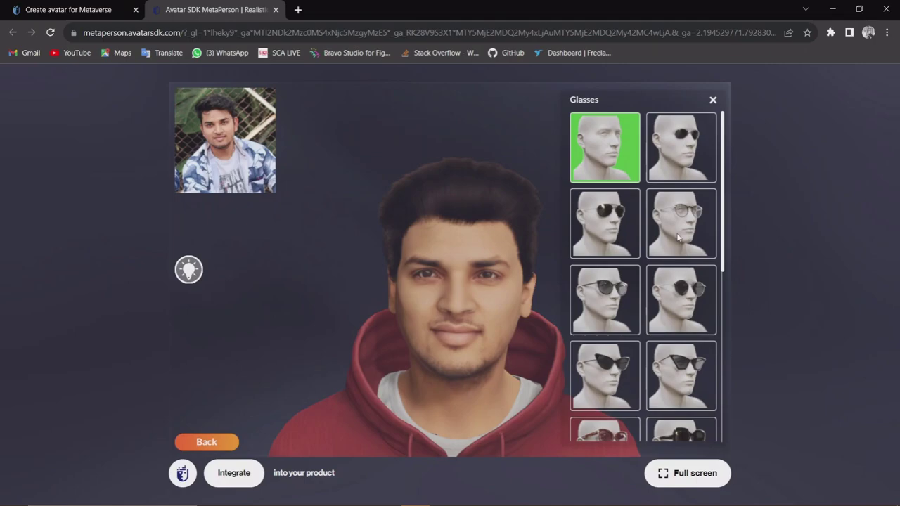
Step: Try clear-frame, pink rectangular and sunglasses, then settle on thin round metal-frame glasses
{"action": "left_click", "coordinate": [678, 238]}
{"action": "scroll", "coordinate": [678, 238], "scroll_direction": "down", "scroll_amount": 5}
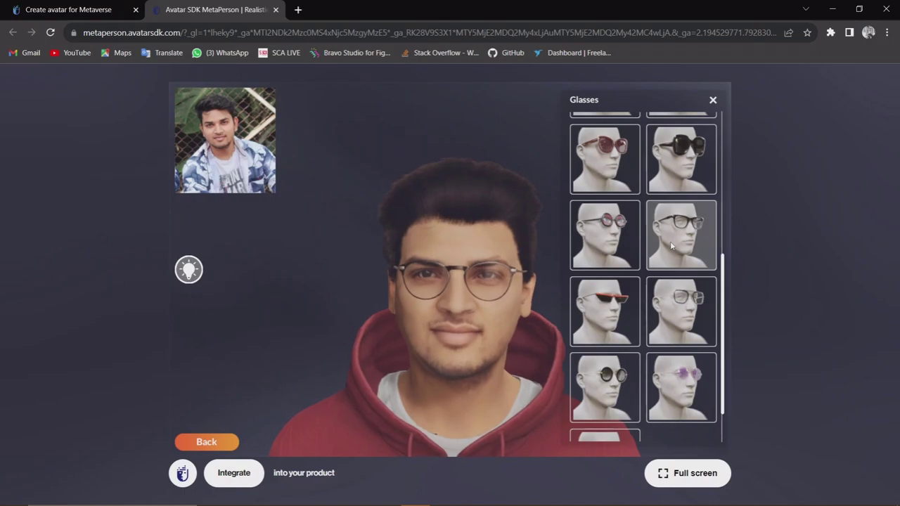
{"action": "scroll", "coordinate": [672, 245], "scroll_direction": "up", "scroll_amount": 2}
{"action": "left_click", "coordinate": [678, 338]}
{"action": "scroll", "coordinate": [678, 281], "scroll_direction": "up", "scroll_amount": 4}
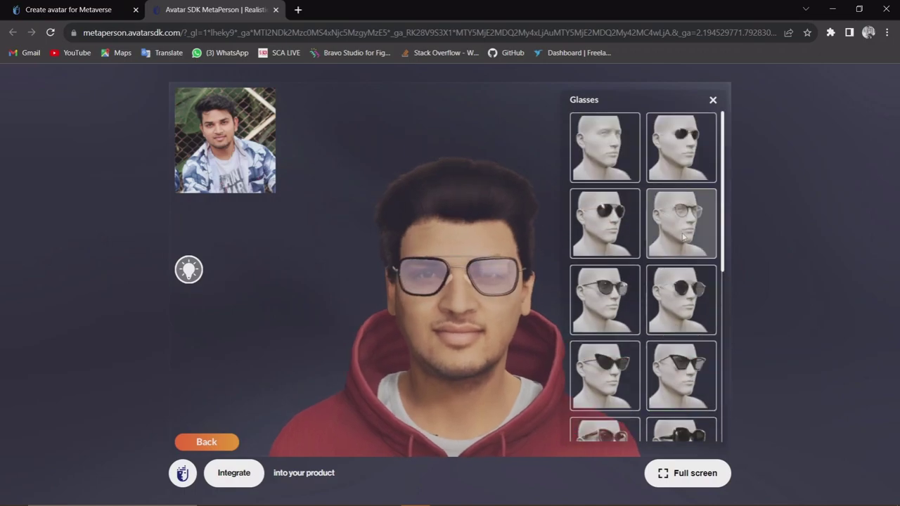
{"action": "scroll", "coordinate": [651, 303], "scroll_direction": "down", "scroll_amount": 2}
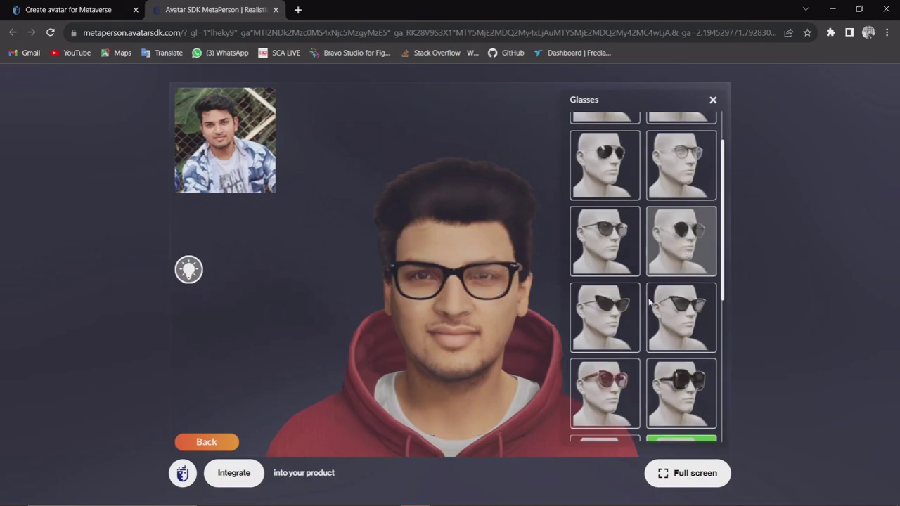
{"action": "left_click", "coordinate": [603, 296]}
{"action": "scroll", "coordinate": [681, 281], "scroll_direction": "up", "scroll_amount": 1}
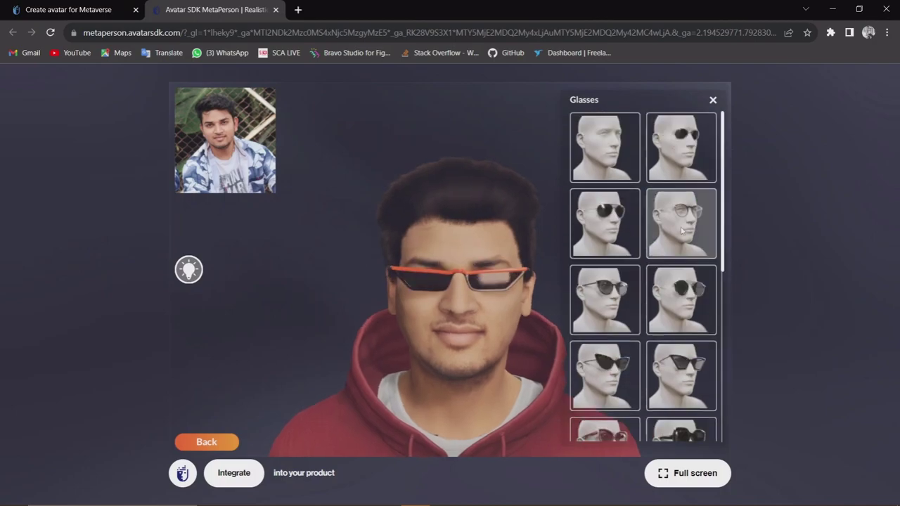
{"action": "left_click", "coordinate": [681, 224]}
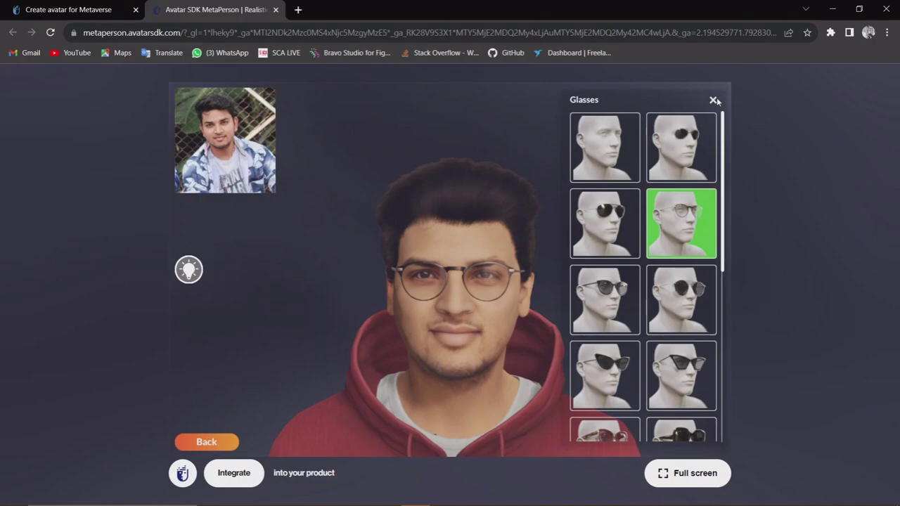
{"action": "left_click", "coordinate": [714, 100]}
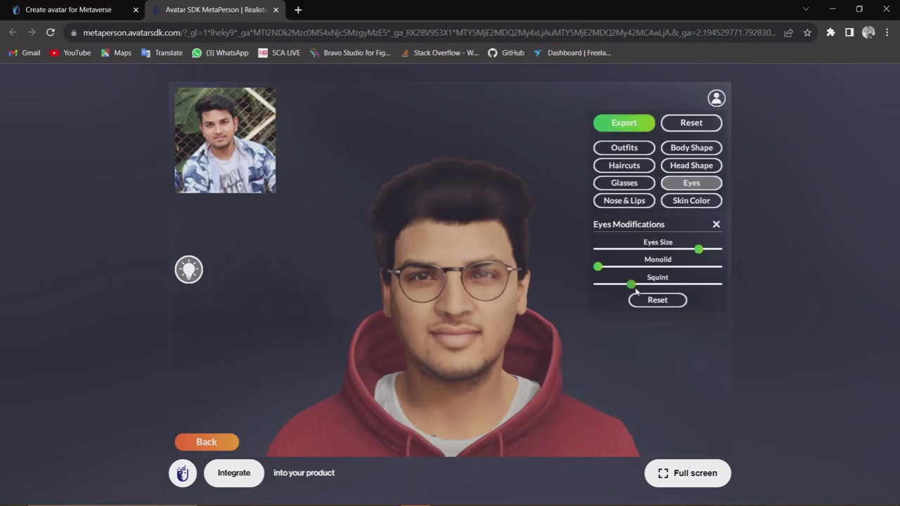
Step: Set the nose tip to neutral and lower the nose Wings Up Down, Wings In Out and Position values
{"action": "left_click", "coordinate": [625, 201]}
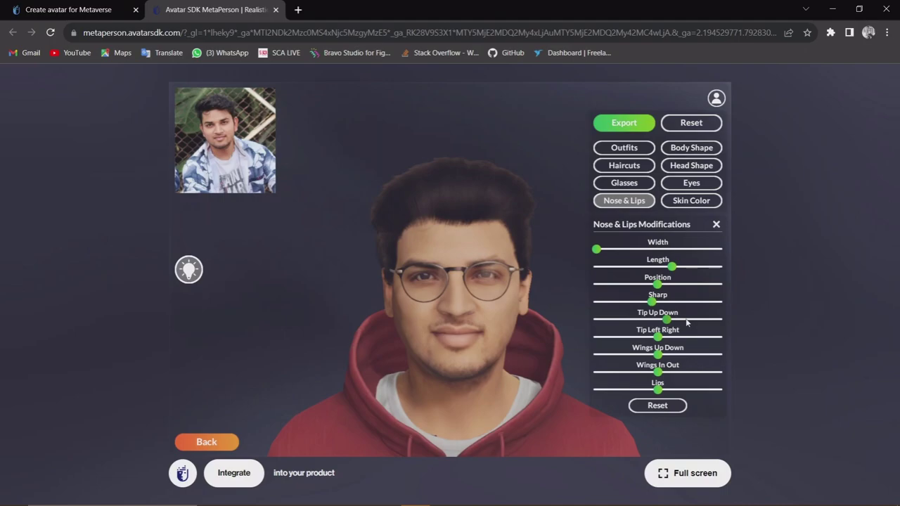
{"action": "left_click_drag", "start_coordinate": [687, 322], "coordinate": [657, 320]}
{"action": "mouse_move", "coordinate": [658, 354]}
{"action": "left_mouse_down"}
{"action": "mouse_move", "coordinate": [622, 355]}
{"action": "mouse_move", "coordinate": [661, 355]}
{"action": "left_mouse_up"}
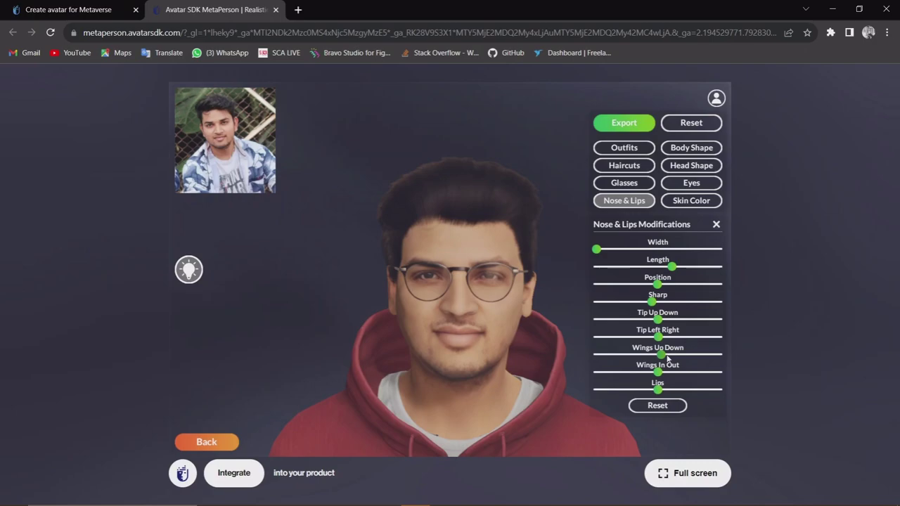
{"action": "left_click_drag", "start_coordinate": [658, 371], "coordinate": [627, 371]}
{"action": "mouse_move", "coordinate": [657, 284]}
{"action": "left_mouse_down"}
{"action": "mouse_move", "coordinate": [626, 284]}
{"action": "mouse_move", "coordinate": [667, 284]}
{"action": "mouse_move", "coordinate": [658, 284]}
{"action": "left_mouse_up"}
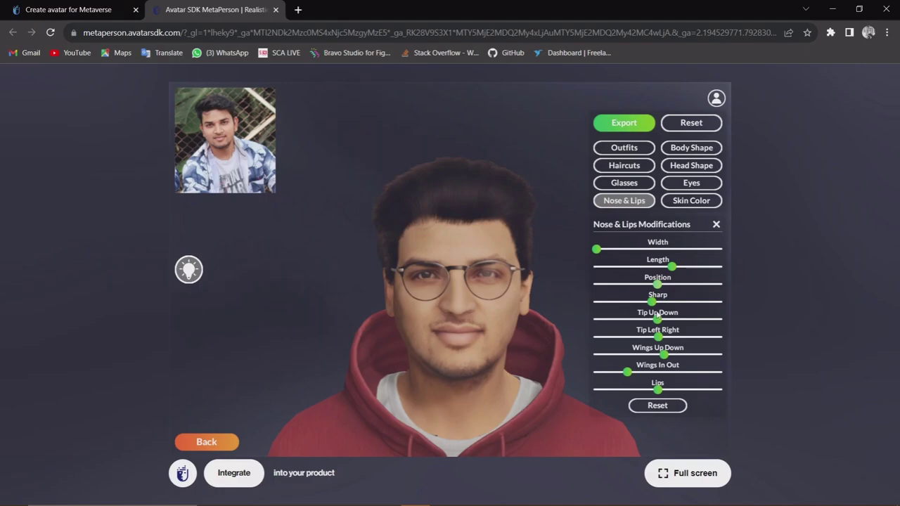
{"action": "left_click", "coordinate": [676, 200]}
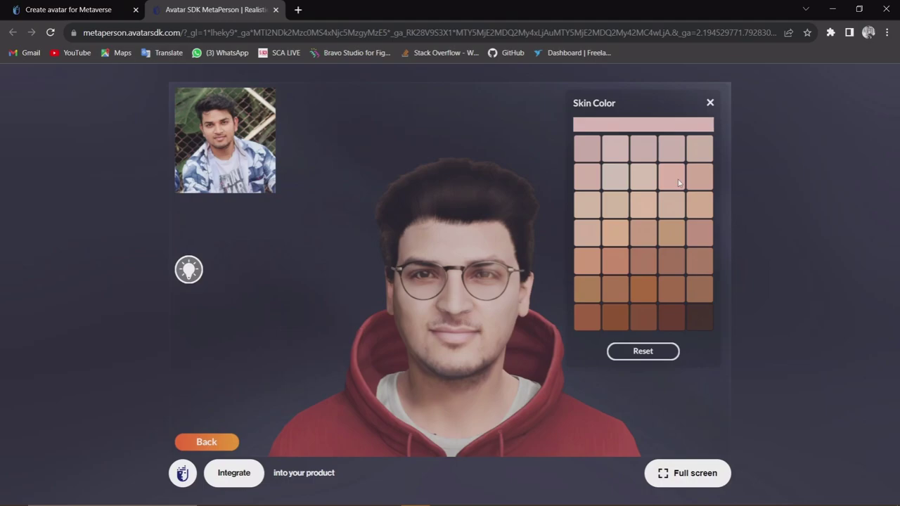
Step: Try tan and peach swatches, then settle on the darker row-4 tan skin tone
{"action": "left_click", "coordinate": [707, 181]}
{"action": "left_click", "coordinate": [700, 214]}
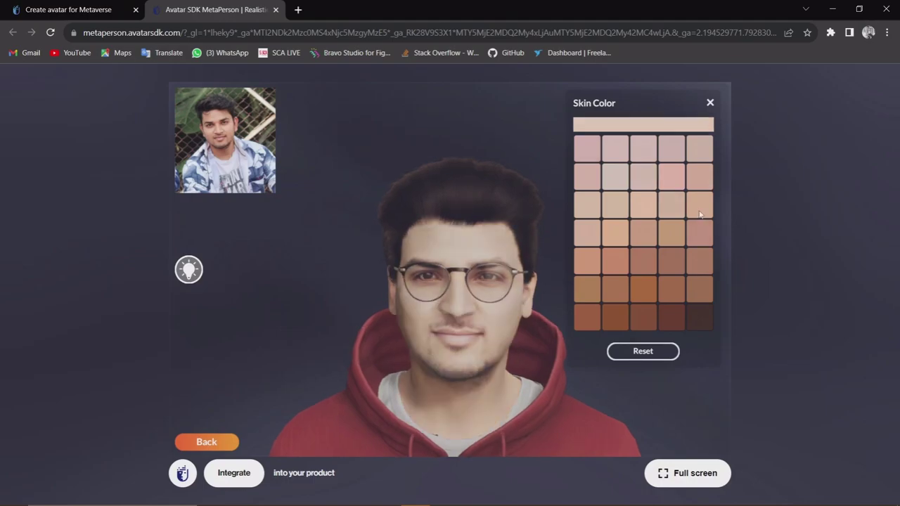
{"action": "left_click", "coordinate": [616, 242]}
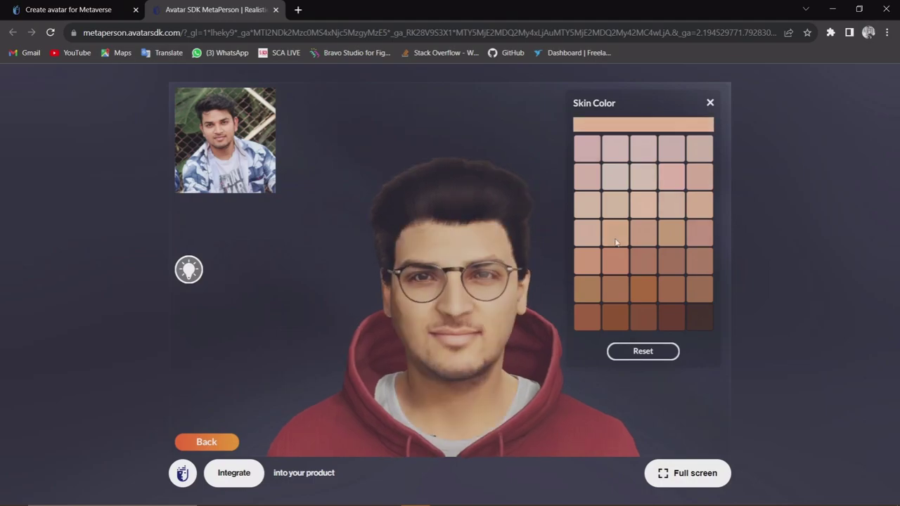
{"action": "left_click", "coordinate": [644, 232]}
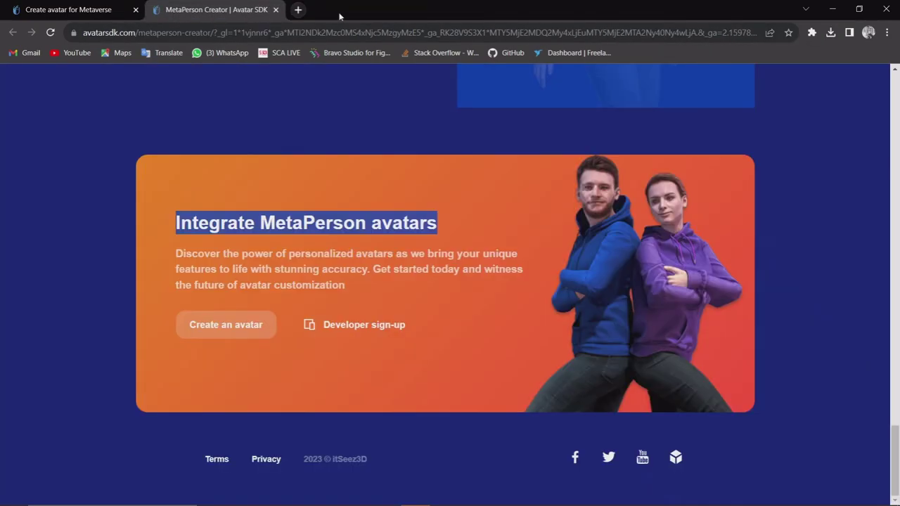
Step: Close Chrome, launch Blender and delete the default cube, camera and light
{"action": "left_click", "coordinate": [276, 10]}
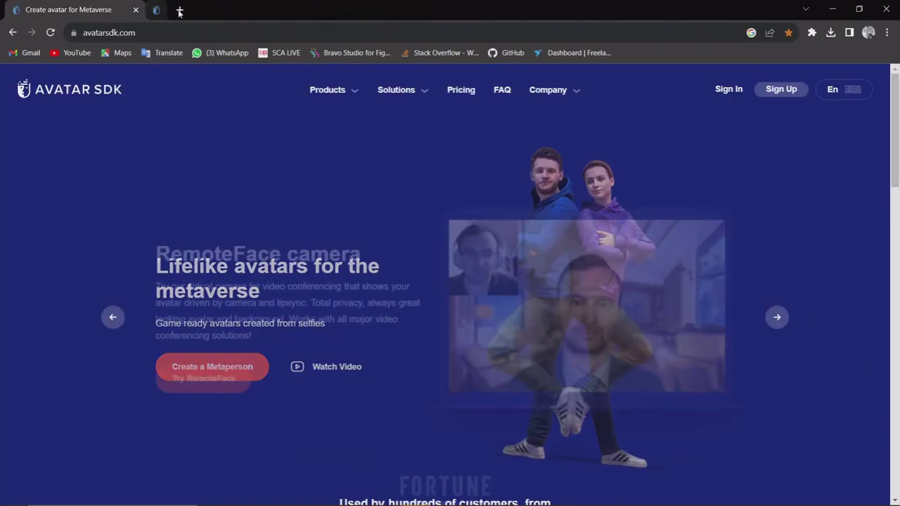
{"action": "left_click", "coordinate": [135, 9]}
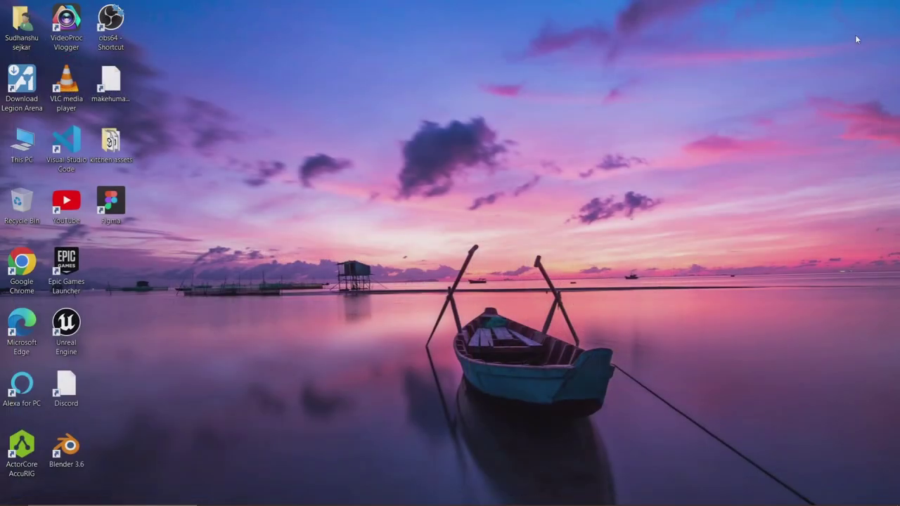
{"action": "double_click", "coordinate": [66, 449]}
{"action": "key", "text": "a"}
{"action": "key", "text": "x"}
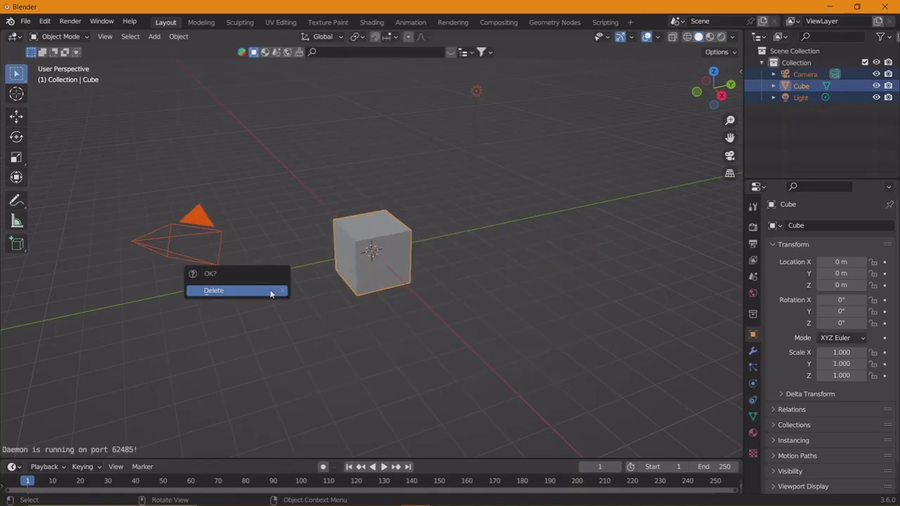
{"action": "left_click", "coordinate": [269, 291]}
{"action": "middle_click_drag", "start_coordinate": [280, 305], "coordinate": [303, 310]}
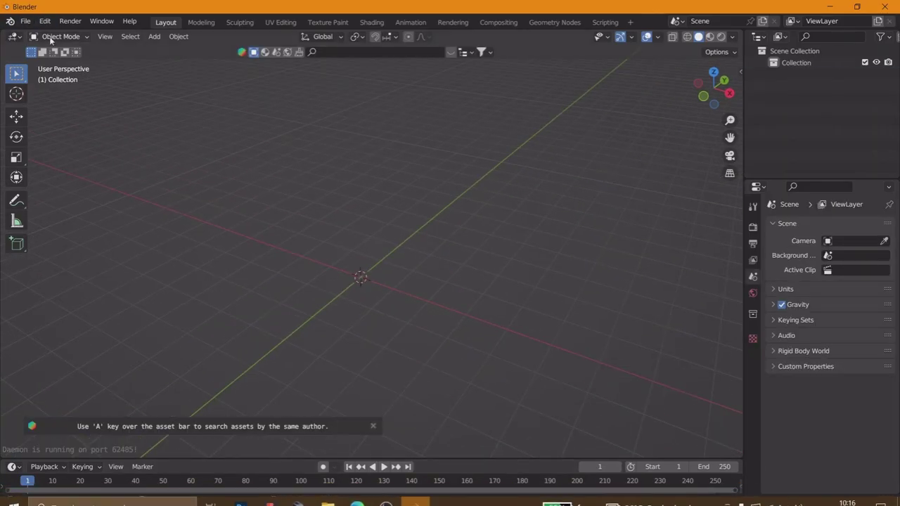
Step: Extract the downloaded avatar.zip in Downloads into an 'avatar' folder
{"action": "left_click", "coordinate": [327, 495]}
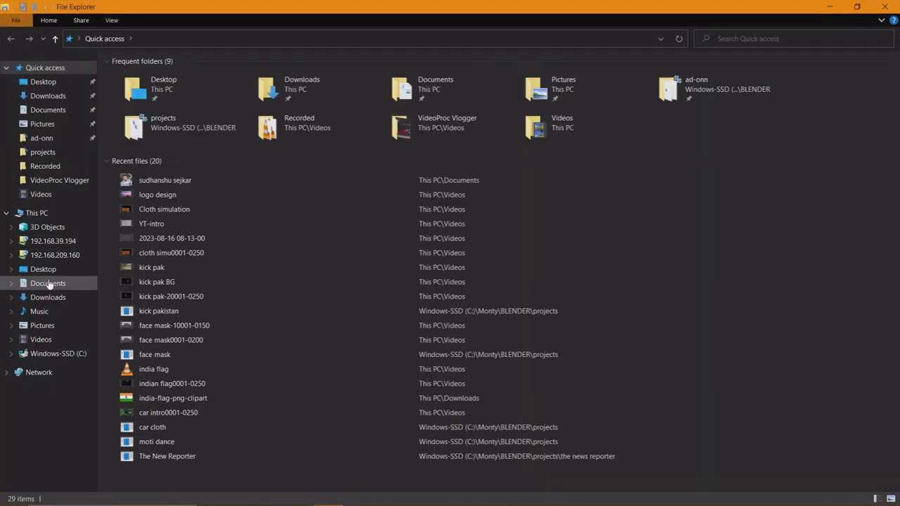
{"action": "left_click", "coordinate": [56, 296]}
{"action": "right_click", "coordinate": [125, 104]}
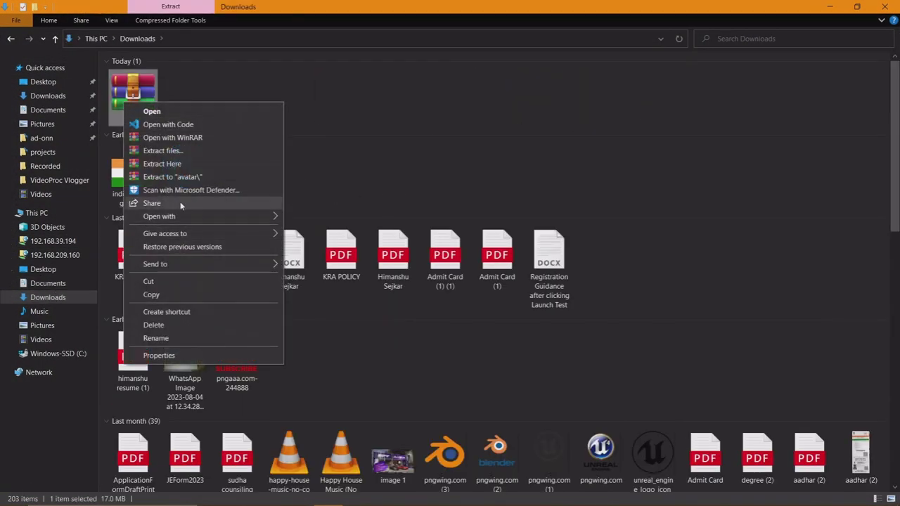
{"action": "left_click", "coordinate": [173, 177]}
Step: Import the avatar FBX from the extracted Downloads\avatar folder into Blender
{"action": "left_click", "coordinate": [829, 7]}
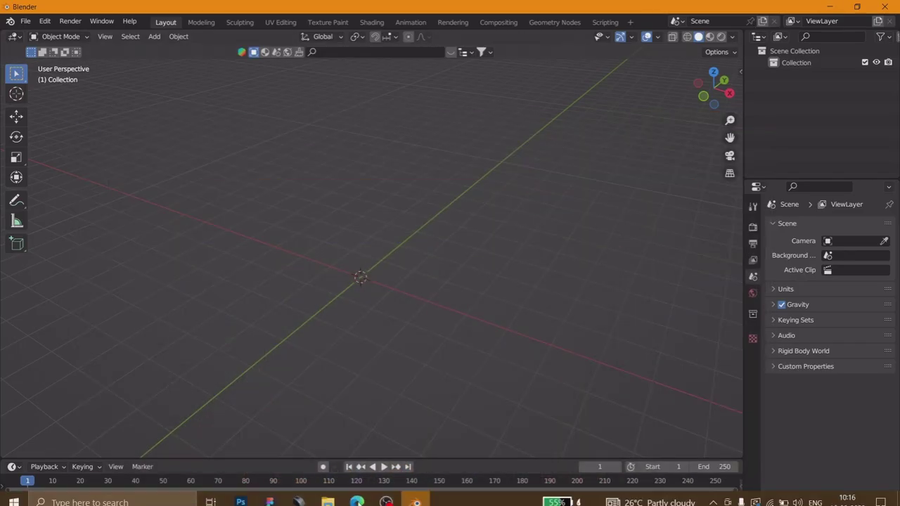
{"action": "left_click", "coordinate": [25, 21]}
{"action": "mouse_move", "coordinate": [45, 179]}
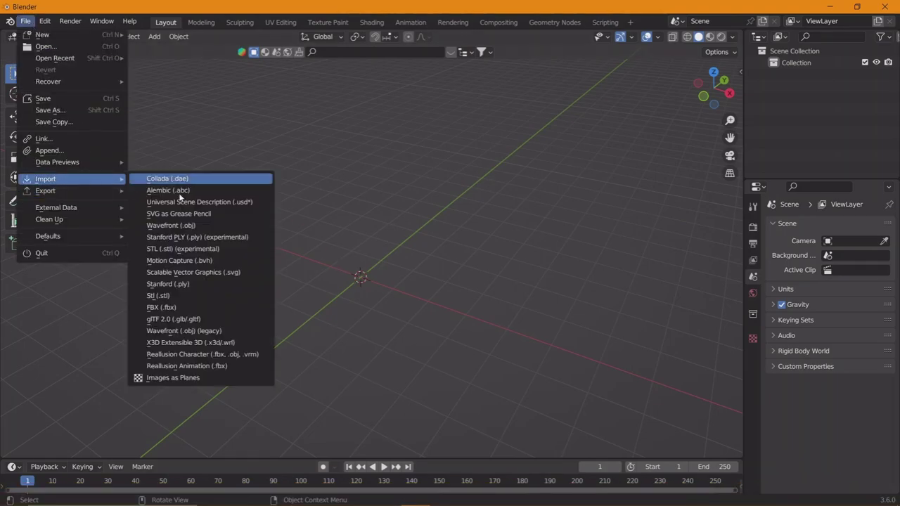
{"action": "left_click", "coordinate": [188, 310]}
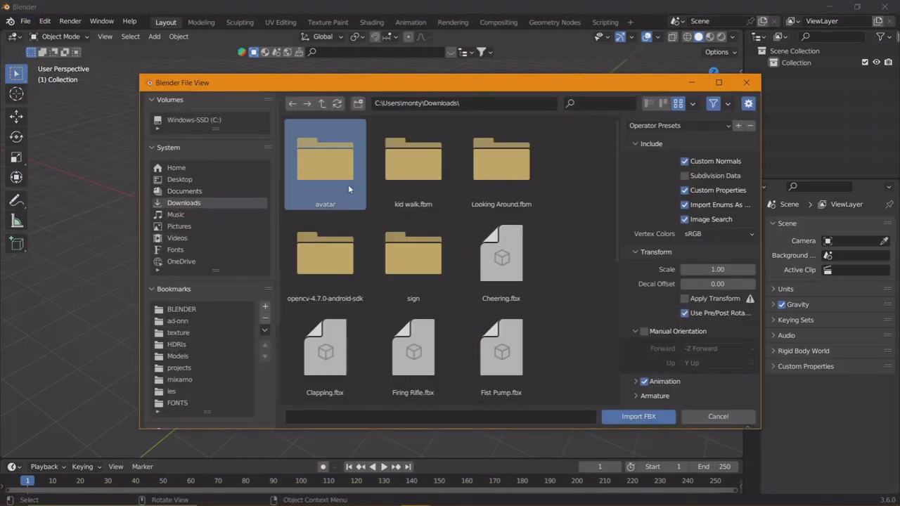
{"action": "double_click", "coordinate": [348, 185]}
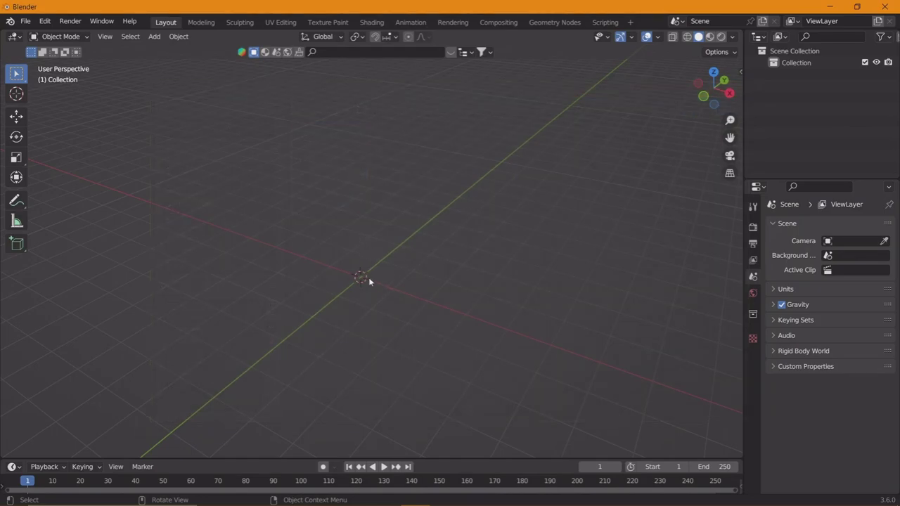
Step: Frame the imported avatar from the front and preview it in Rendered shading
{"action": "key", "text": "KP_1"}
{"action": "key", "text": "KP_Decimal"}
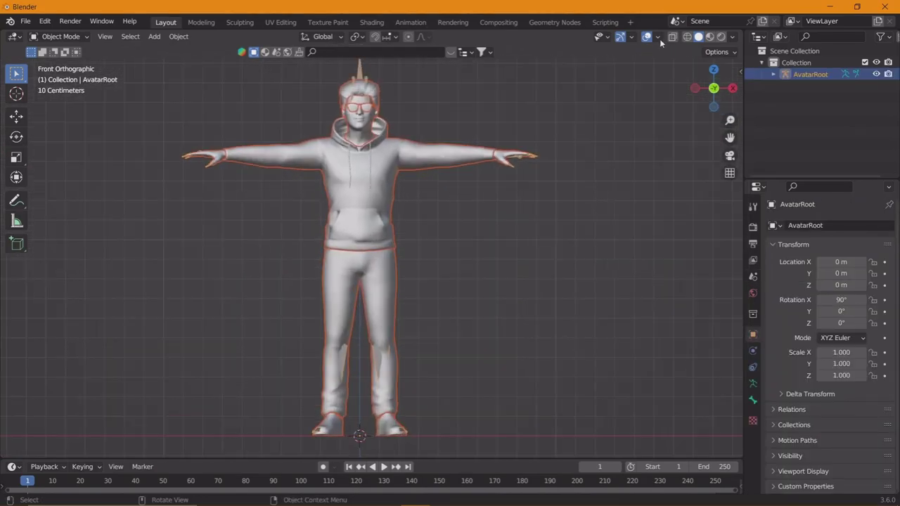
{"action": "left_click", "coordinate": [453, 203]}
{"action": "left_click", "coordinate": [721, 36]}
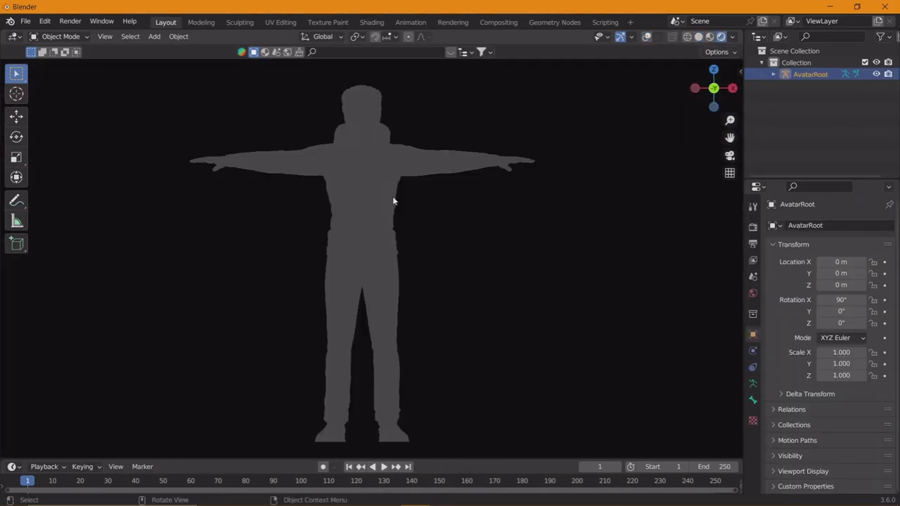
Step: Set the world colour to an Environment Texture using the graveyard HDRI
{"action": "left_click", "coordinate": [753, 294]}
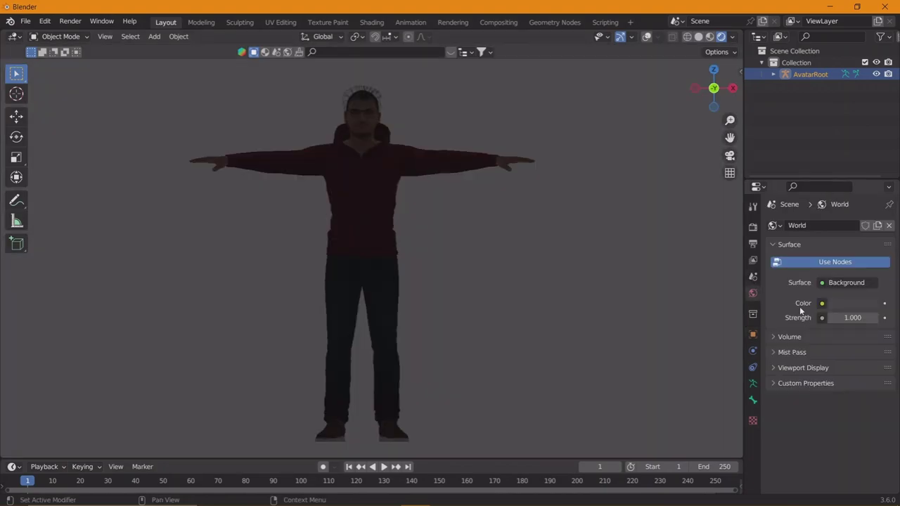
{"action": "left_click", "coordinate": [821, 303]}
{"action": "left_click", "coordinate": [562, 354]}
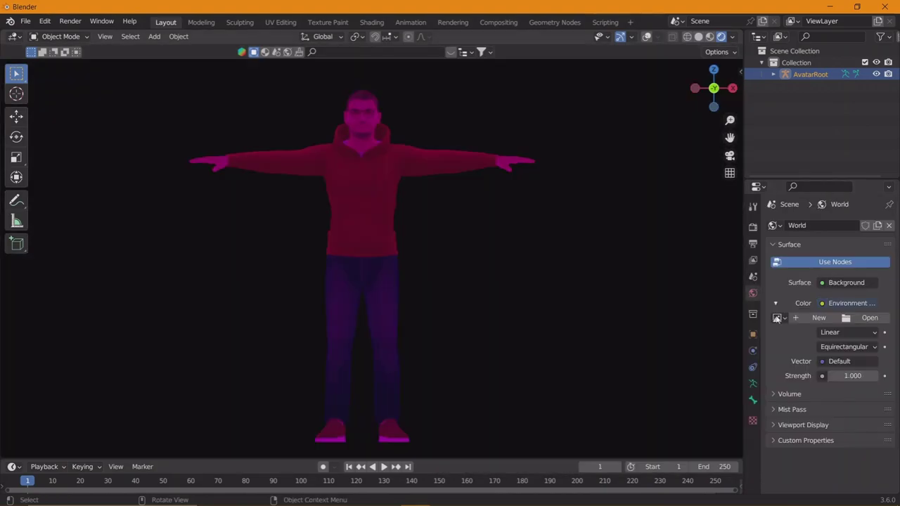
{"action": "left_click", "coordinate": [870, 317]}
{"action": "left_click", "coordinate": [201, 338]}
{"action": "double_click", "coordinate": [597, 170]}
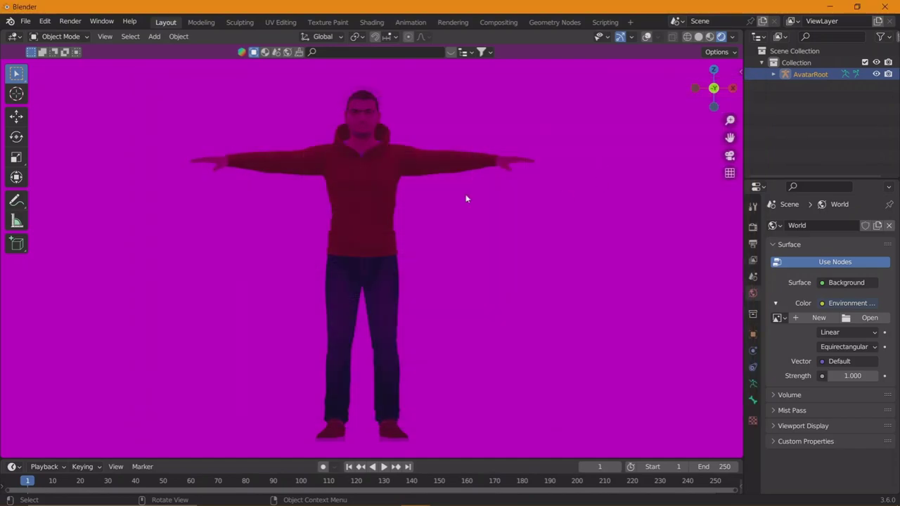
Step: In Shading, unlink the haircut texture's Normal and Alpha so the hair displays solidly
{"action": "left_click", "coordinate": [370, 23]}
{"action": "scroll", "coordinate": [442, 159], "scroll_direction": "up", "scroll_amount": 3}
{"action": "key", "text": "KP_1"}
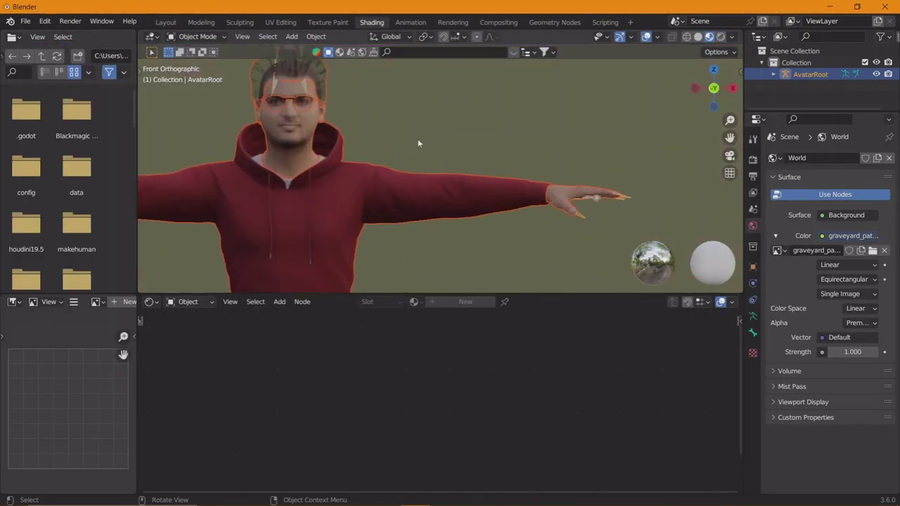
{"action": "scroll", "coordinate": [582, 118], "scroll_direction": "up", "scroll_amount": 3, "text": "shift"}
{"action": "middle_click_drag", "start_coordinate": [582, 118], "coordinate": [479, 178], "text": "shift"}
{"action": "scroll", "coordinate": [479, 178], "scroll_direction": "up", "scroll_amount": 3}
{"action": "left_click", "coordinate": [479, 177]}
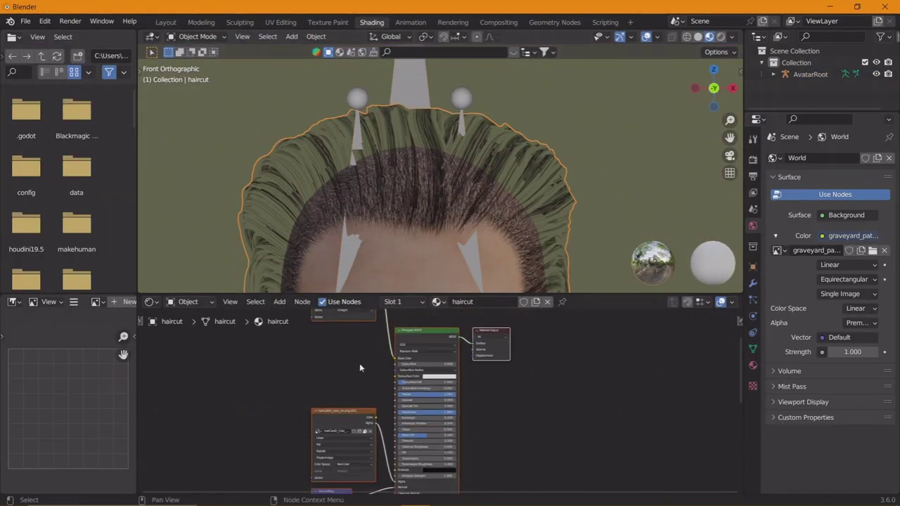
{"action": "scroll", "coordinate": [492, 394], "scroll_direction": "up", "scroll_amount": 3}
{"action": "scroll", "coordinate": [527, 425], "scroll_direction": "up", "scroll_amount": 2}
{"action": "mouse_move", "coordinate": [520, 459]}
{"action": "left_mouse_down"}
{"action": "mouse_move", "coordinate": [485, 422]}
{"action": "mouse_move", "coordinate": [375, 446]}
{"action": "left_mouse_up"}
{"action": "scroll", "coordinate": [375, 446], "scroll_direction": "down", "scroll_amount": 2}
{"action": "scroll", "coordinate": [492, 176], "scroll_direction": "down", "scroll_amount": 3}
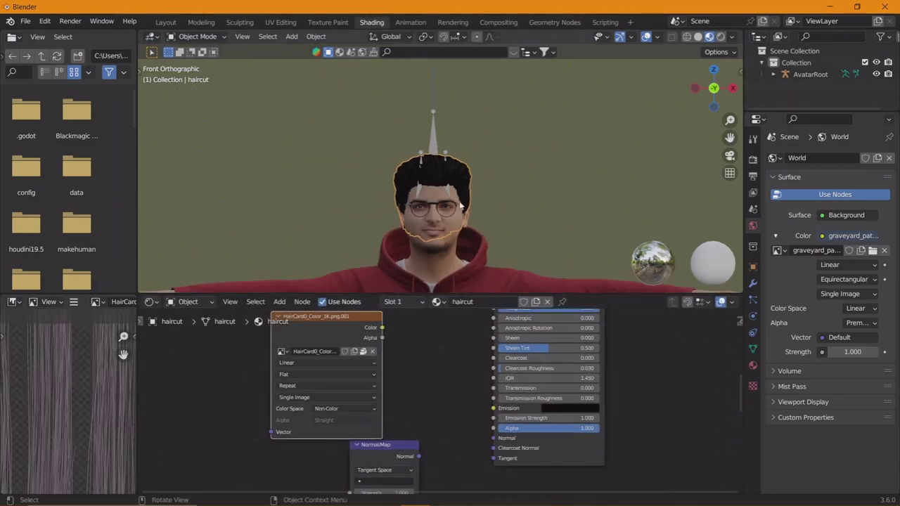
{"action": "scroll", "coordinate": [506, 140], "scroll_direction": "down", "scroll_amount": 2}
{"action": "mouse_move", "coordinate": [532, 102]}
{"action": "middle_mouse_down"}
{"action": "mouse_move", "coordinate": [507, 179]}
{"action": "mouse_move", "coordinate": [484, 177]}
{"action": "middle_mouse_up"}
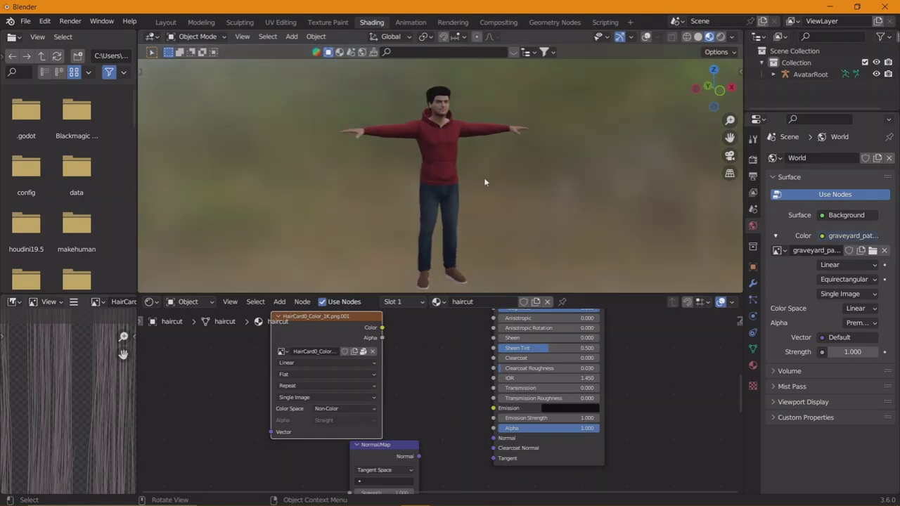
{"action": "scroll", "coordinate": [483, 177], "scroll_direction": "down", "scroll_amount": 2}
Step: Add a ground plane and scale it up 20 times
{"action": "key", "text": "shift+a"}
{"action": "left_click", "coordinate": [485, 180]}
{"action": "type", "text": "g20"}
{"action": "key", "text": "Return"}
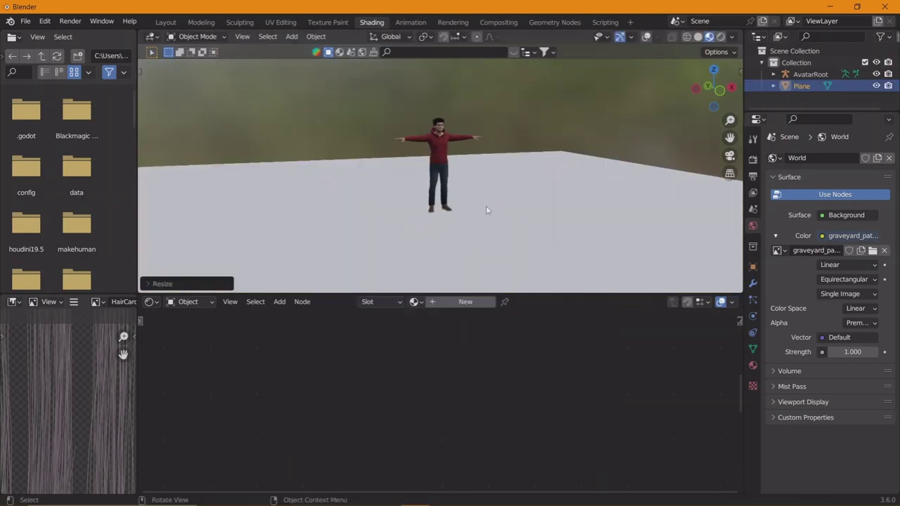
{"action": "scroll", "coordinate": [486, 206], "scroll_direction": "up", "scroll_amount": 2}
{"action": "scroll", "coordinate": [486, 206], "scroll_direction": "up", "scroll_amount": 2}
Step: Give the plane a new material, replacing Principled BSDF with a Mix Shader to the output
{"action": "left_click", "coordinate": [465, 301]}
{"action": "scroll", "coordinate": [446, 406], "scroll_direction": "down", "scroll_amount": 4}
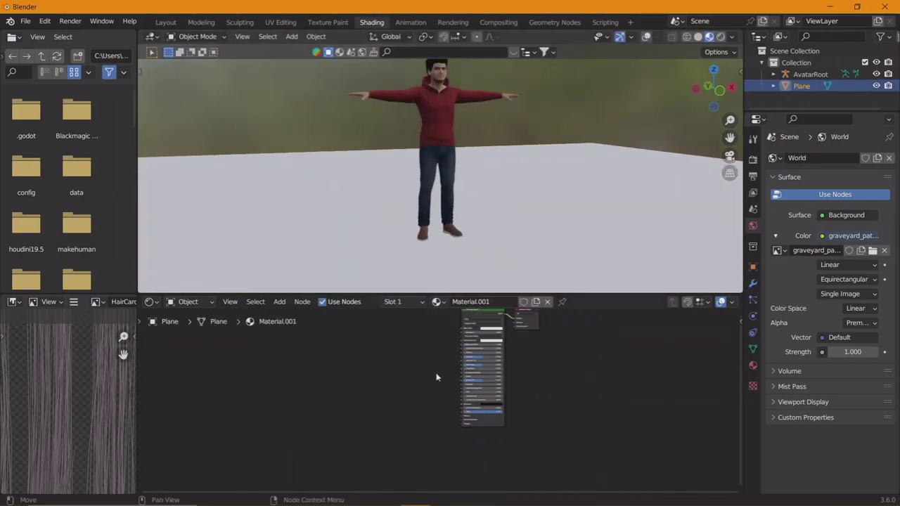
{"action": "left_click", "coordinate": [505, 391]}
{"action": "key", "text": "x"}
{"action": "scroll", "coordinate": [505, 391], "scroll_direction": "up", "scroll_amount": 5}
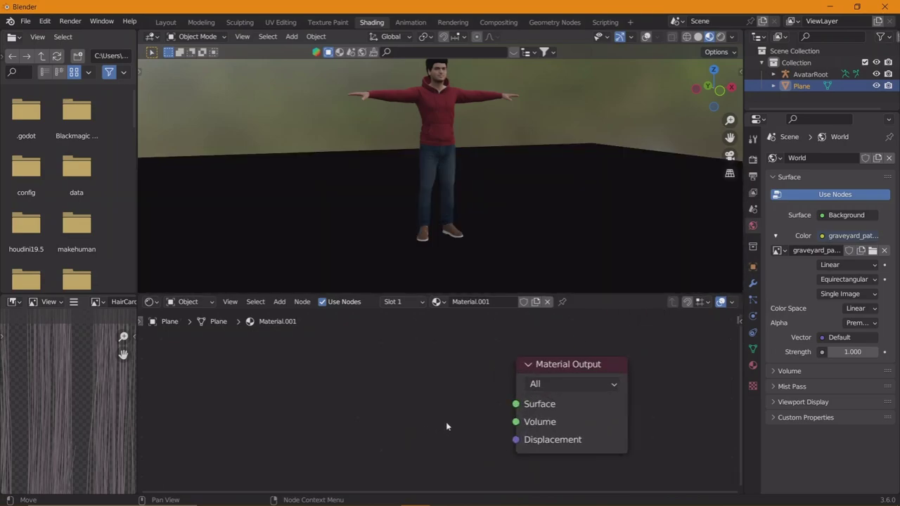
{"action": "key", "text": "shift+a"}
{"action": "left_click", "coordinate": [582, 304]}
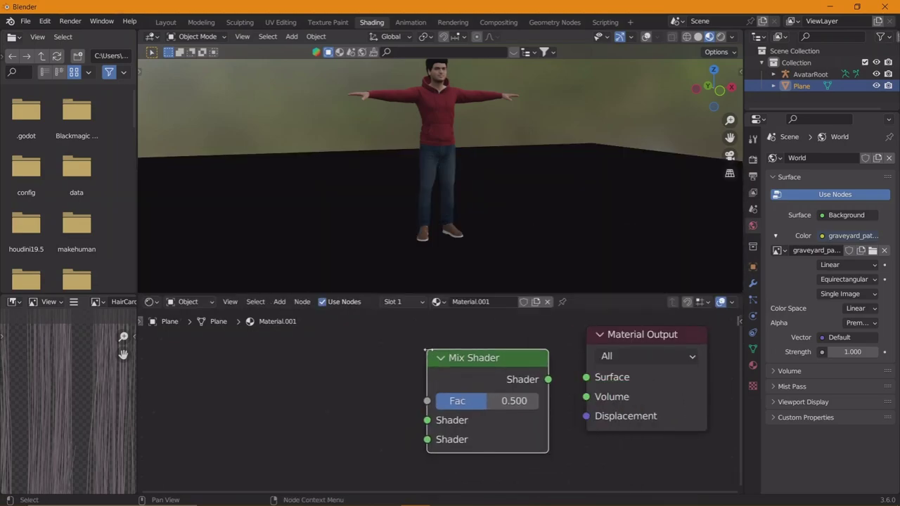
{"action": "left_click_drag", "start_coordinate": [528, 378], "coordinate": [585, 377]}
{"action": "scroll", "coordinate": [465, 394], "scroll_direction": "down", "scroll_amount": 2}
Step: Add Transparent BSDF and Diffuse BSDF nodes and wire both into the Mix Shader
{"action": "key", "text": "shift+a"}
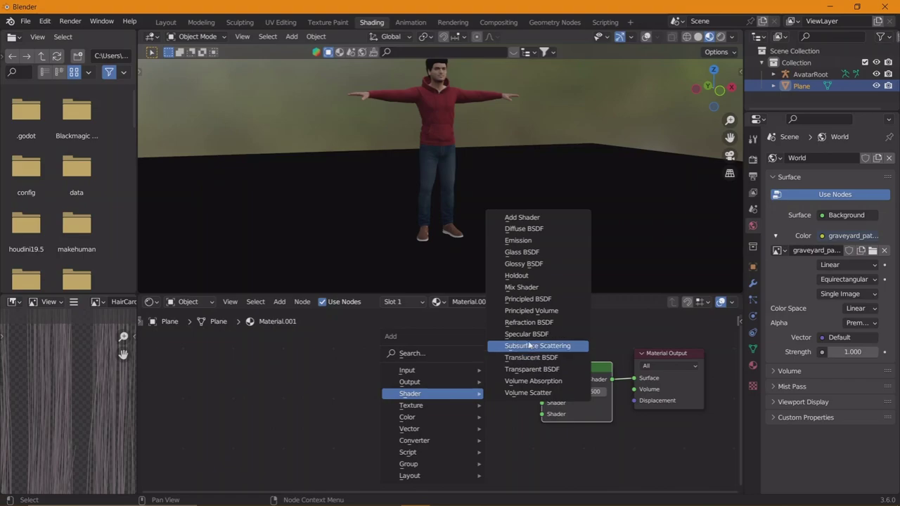
{"action": "left_click", "coordinate": [527, 369]}
{"action": "left_click", "coordinate": [412, 336]}
{"action": "key", "text": "shift+a"}
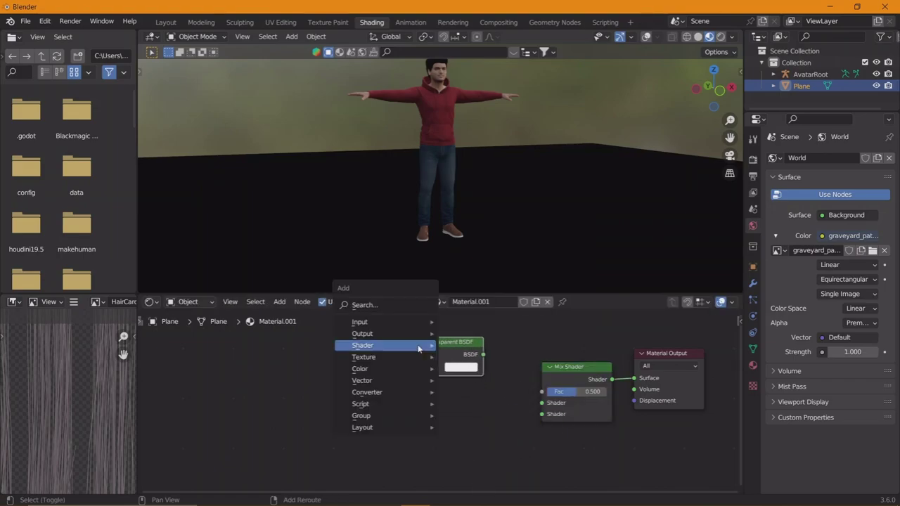
{"action": "left_click", "coordinate": [485, 194]}
{"action": "left_click", "coordinate": [414, 428]}
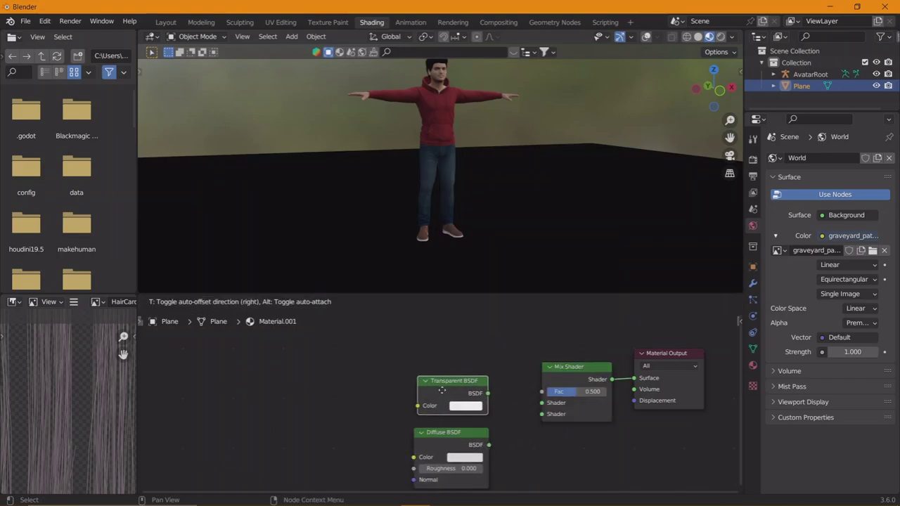
{"action": "left_click_drag", "start_coordinate": [448, 342], "coordinate": [451, 383]}
{"action": "left_click_drag", "start_coordinate": [484, 394], "coordinate": [535, 403]}
{"action": "left_click_drag", "start_coordinate": [486, 441], "coordinate": [534, 414]}
{"action": "scroll", "coordinate": [477, 425], "scroll_direction": "down", "scroll_amount": 2}
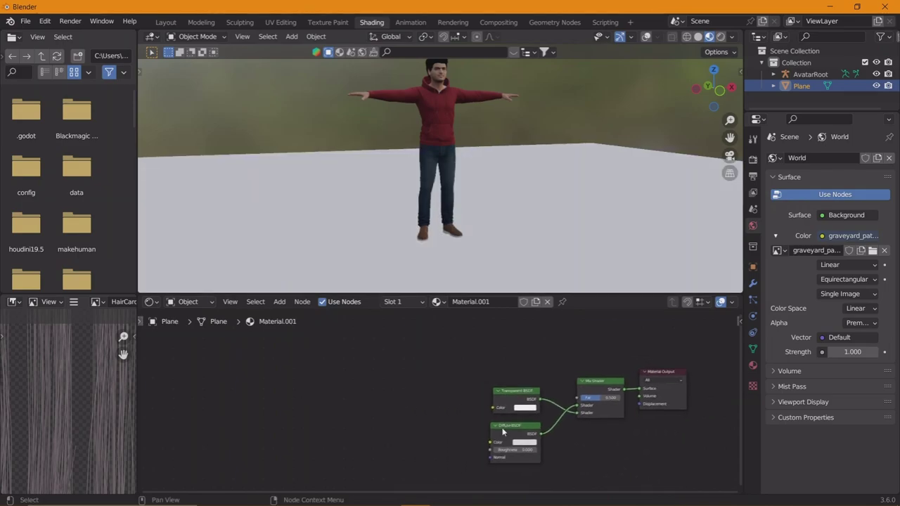
Step: Add a Color Ramp node driving the Mix Shader factor
{"action": "key", "text": "shift+a"}
{"action": "left_click", "coordinate": [477, 317]}
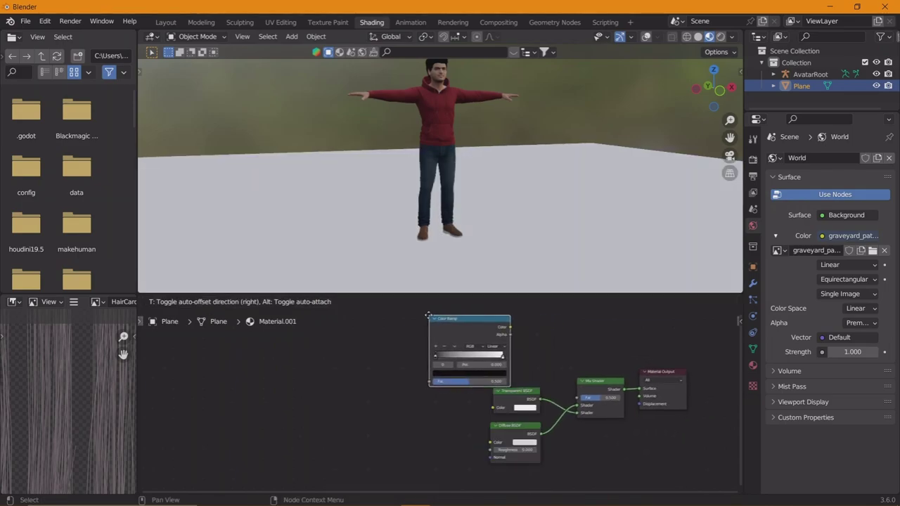
{"action": "left_click", "coordinate": [478, 330]}
{"action": "scroll", "coordinate": [478, 351], "scroll_direction": "down", "scroll_amount": 1}
{"action": "left_click_drag", "start_coordinate": [479, 388], "coordinate": [486, 401]}
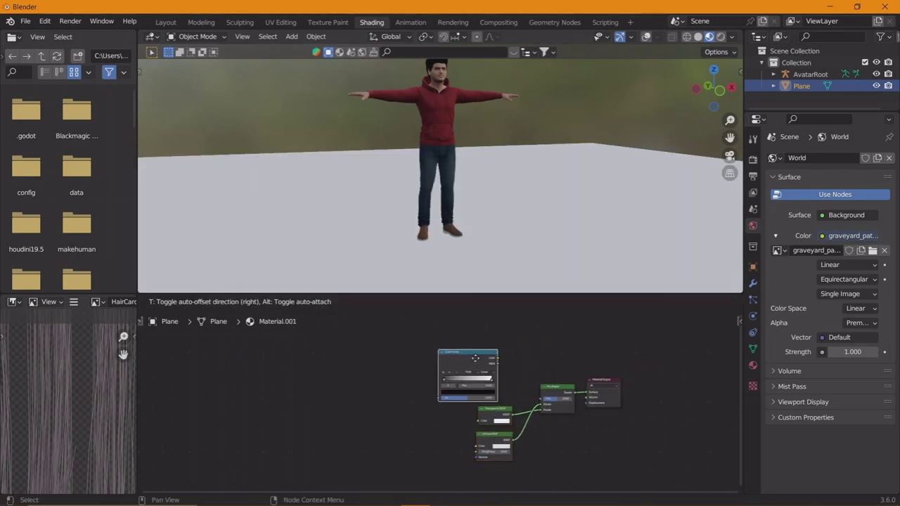
{"action": "left_click_drag", "start_coordinate": [493, 359], "coordinate": [552, 397]}
Step: Add a Shader to RGB node feeding the Color Ramp
{"action": "key", "text": "shift+a"}
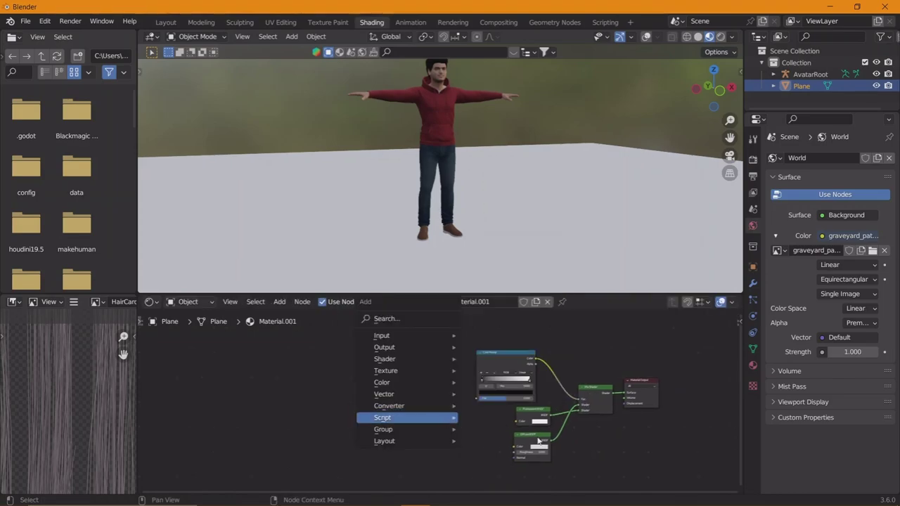
{"action": "left_click", "coordinate": [511, 381]}
{"action": "left_click", "coordinate": [412, 383]}
{"action": "scroll", "coordinate": [422, 386], "scroll_direction": "up", "scroll_amount": 2}
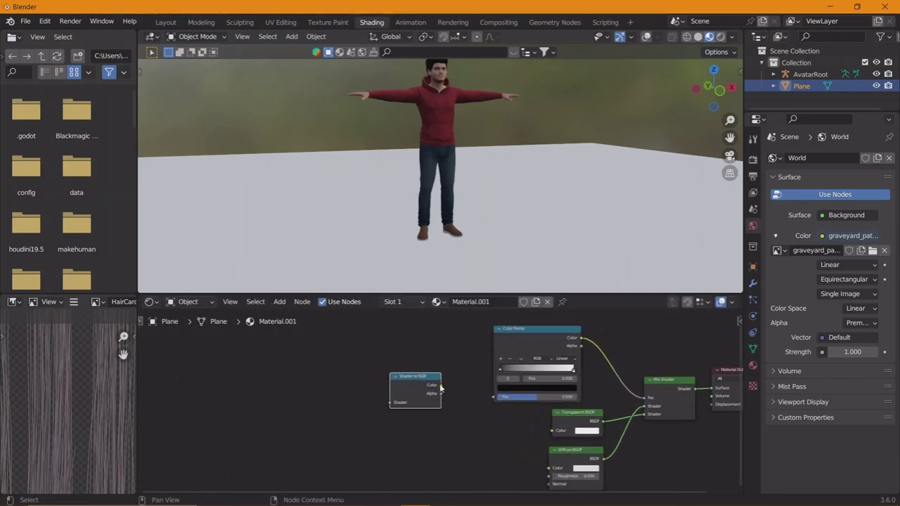
{"action": "left_click_drag", "start_coordinate": [442, 373], "coordinate": [500, 385]}
{"action": "middle_click_drag", "start_coordinate": [583, 411], "coordinate": [552, 411]}
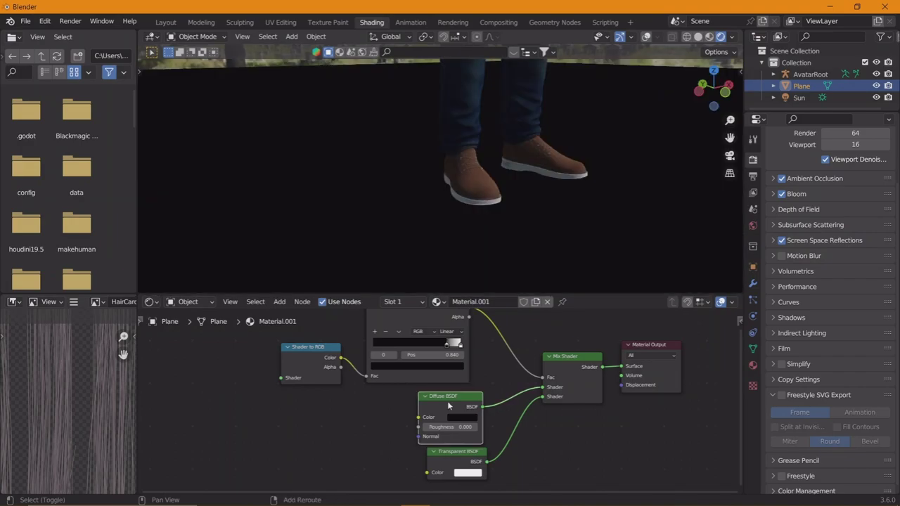
Step: Feed a duplicate white Diffuse BSDF with roughness 0.123 into Shader to RGB
{"action": "key", "text": "shift+d"}
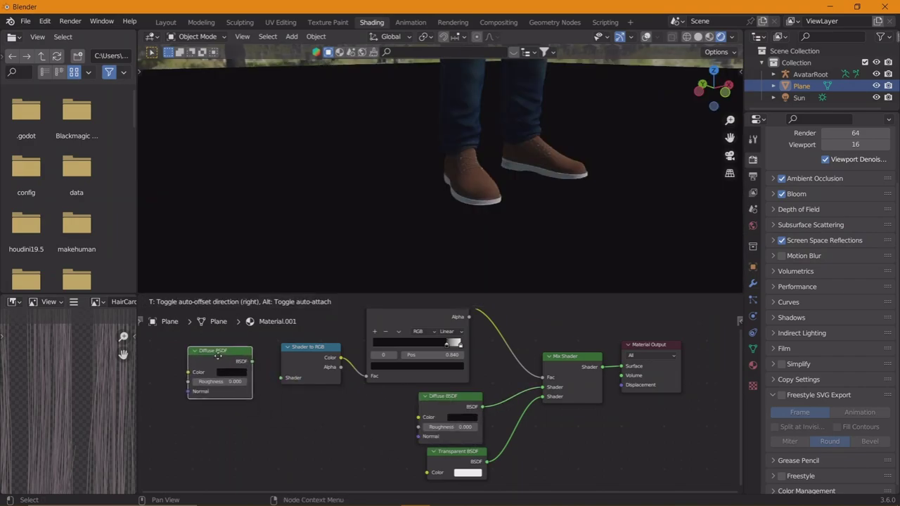
{"action": "left_click", "coordinate": [242, 359]}
{"action": "left_click_drag", "start_coordinate": [242, 359], "coordinate": [250, 355]}
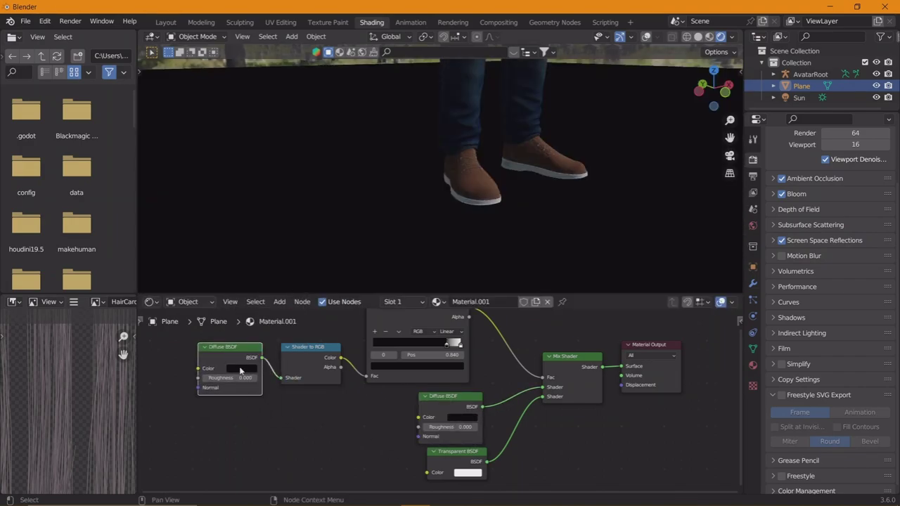
{"action": "left_click", "coordinate": [240, 371]}
{"action": "left_click_drag", "start_coordinate": [298, 281], "coordinate": [298, 250]}
{"action": "scroll", "coordinate": [464, 436], "scroll_direction": "down", "scroll_amount": 1}
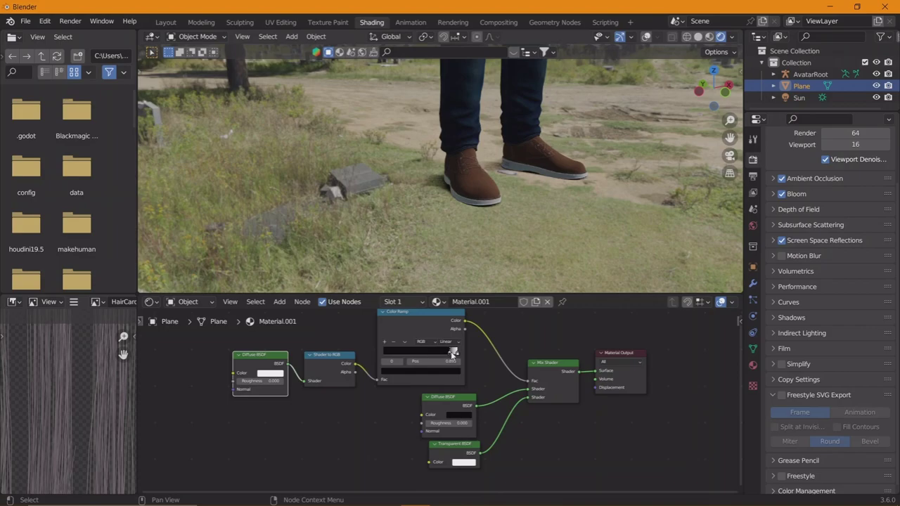
{"action": "scroll", "coordinate": [361, 381], "scroll_direction": "up", "scroll_amount": 1}
{"action": "left_click_drag", "start_coordinate": [204, 376], "coordinate": [211, 377]}
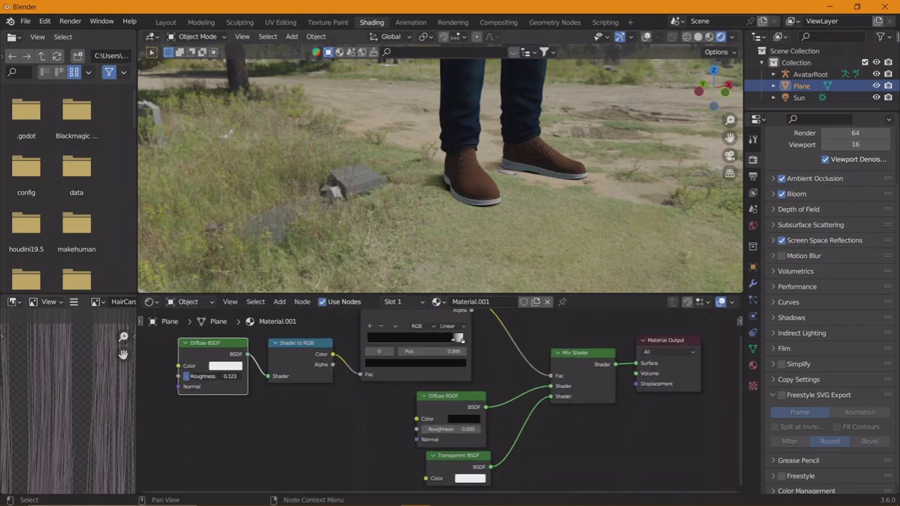
{"action": "left_click", "coordinate": [224, 366]}
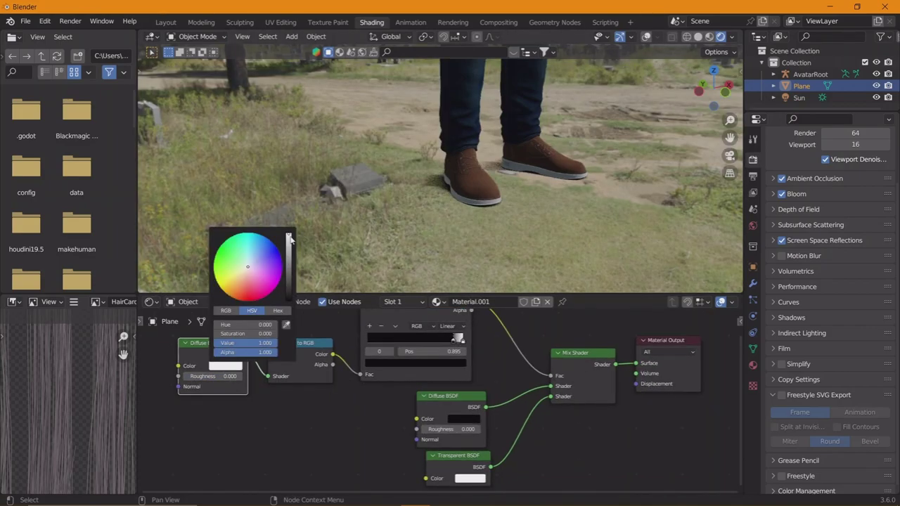
Step: Select the Sun light and show its light settings
{"action": "mouse_move", "coordinate": [543, 203]}
{"action": "middle_mouse_down"}
{"action": "mouse_move", "coordinate": [530, 248]}
{"action": "mouse_move", "coordinate": [526, 225]}
{"action": "mouse_move", "coordinate": [592, 205]}
{"action": "middle_mouse_up"}
{"action": "left_click", "coordinate": [799, 97]}
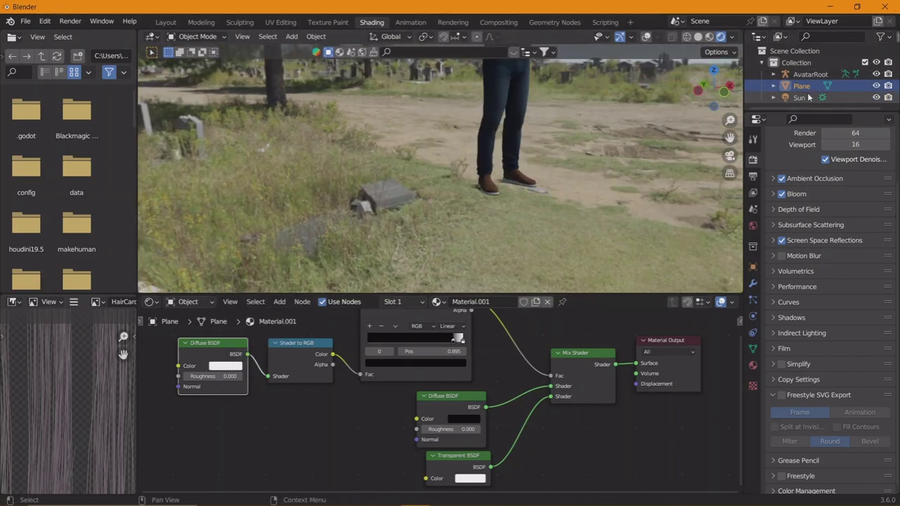
{"action": "left_click_drag", "start_coordinate": [803, 111], "coordinate": [803, 191]}
{"action": "left_click", "coordinate": [750, 394]}
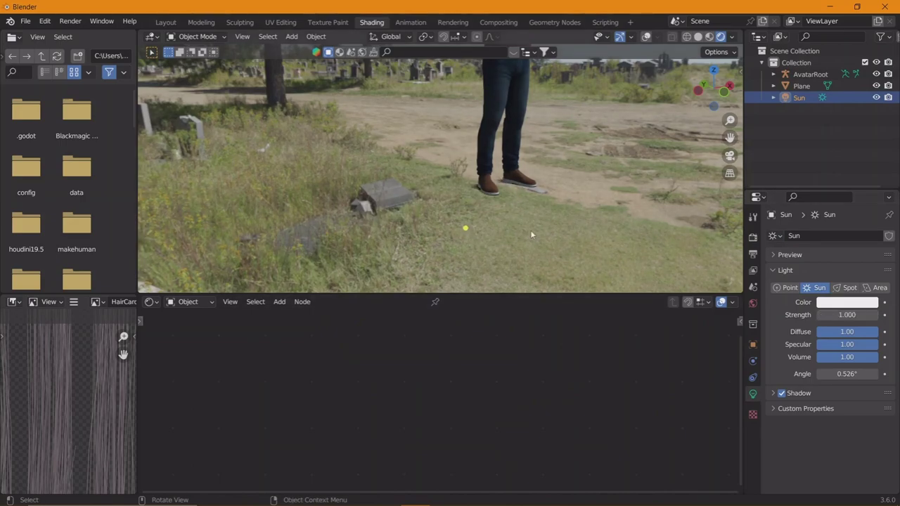
Step: Adjust the plane's diffuse brightness and move the ramp's white stop to darken the shadow
{"action": "left_click", "coordinate": [801, 85]}
{"action": "scroll", "coordinate": [395, 407], "scroll_direction": "down", "scroll_amount": 2}
{"action": "left_click", "coordinate": [233, 366]}
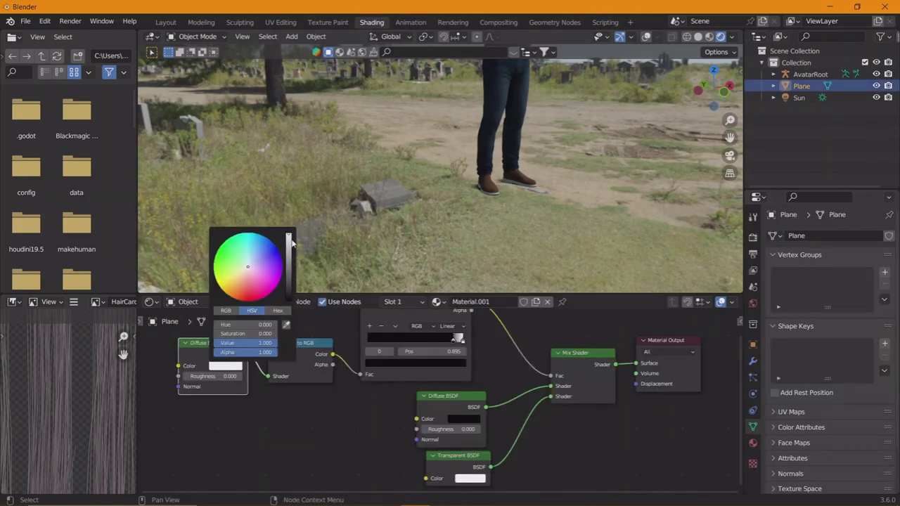
{"action": "left_click", "coordinate": [288, 241]}
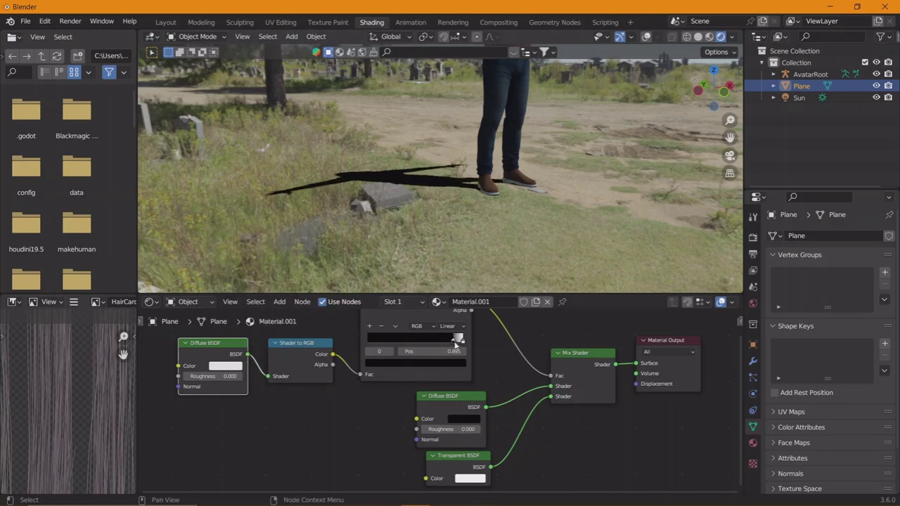
{"action": "left_click_drag", "start_coordinate": [455, 342], "coordinate": [450, 341]}
{"action": "mouse_move", "coordinate": [478, 211]}
{"action": "middle_mouse_down"}
{"action": "mouse_move", "coordinate": [492, 176]}
{"action": "mouse_move", "coordinate": [491, 184]}
{"action": "mouse_move", "coordinate": [523, 144]}
{"action": "mouse_move", "coordinate": [518, 170]}
{"action": "mouse_move", "coordinate": [504, 173]}
{"action": "mouse_move", "coordinate": [509, 189]}
{"action": "mouse_move", "coordinate": [500, 198]}
{"action": "mouse_move", "coordinate": [482, 191]}
{"action": "mouse_move", "coordinate": [532, 200]}
{"action": "mouse_move", "coordinate": [353, 201]}
{"action": "mouse_move", "coordinate": [658, 206]}
{"action": "mouse_move", "coordinate": [596, 194]}
{"action": "middle_mouse_up"}
Step: Rotate the outfit bottom piece about the vertical axis
{"action": "scroll", "coordinate": [605, 197], "scroll_direction": "down", "scroll_amount": 2}
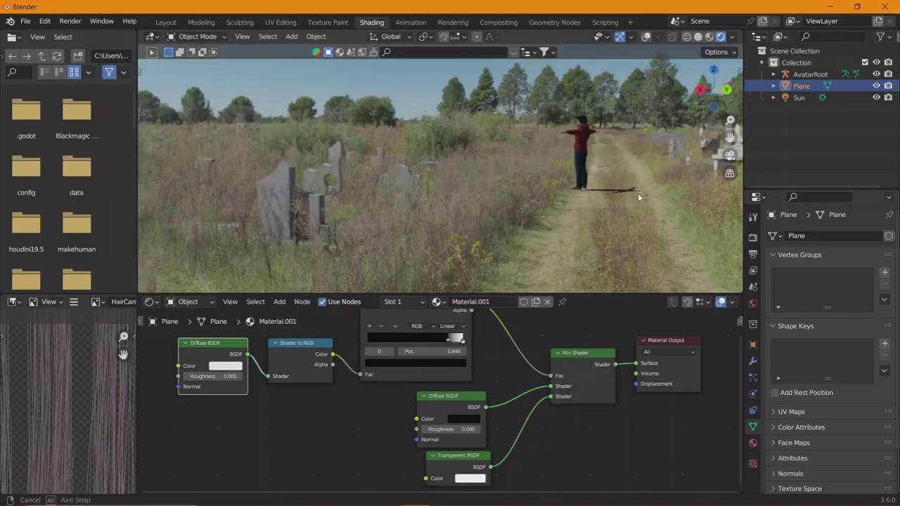
{"action": "left_click", "coordinate": [581, 166]}
{"action": "key", "text": "r"}
{"action": "key", "text": "z"}
{"action": "left_click", "coordinate": [615, 210]}
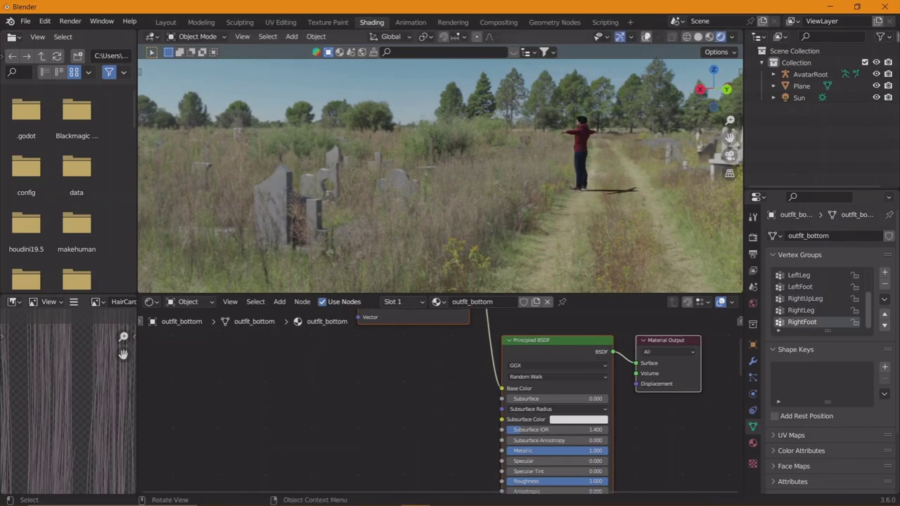
Step: Rotate the avatar's armature about the vertical axis and orbit around the character
{"action": "left_click", "coordinate": [606, 172]}
{"action": "left_click", "coordinate": [577, 192]}
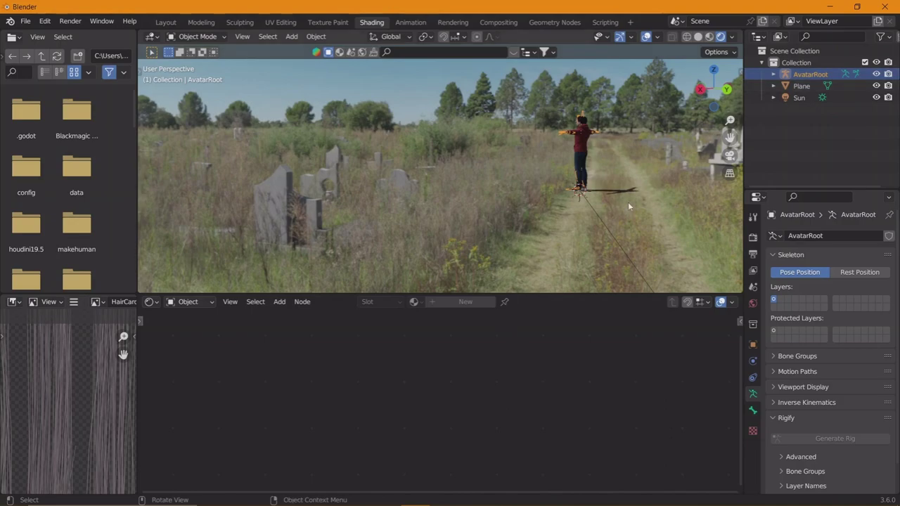
{"action": "key", "text": "r"}
{"action": "key", "text": "z"}
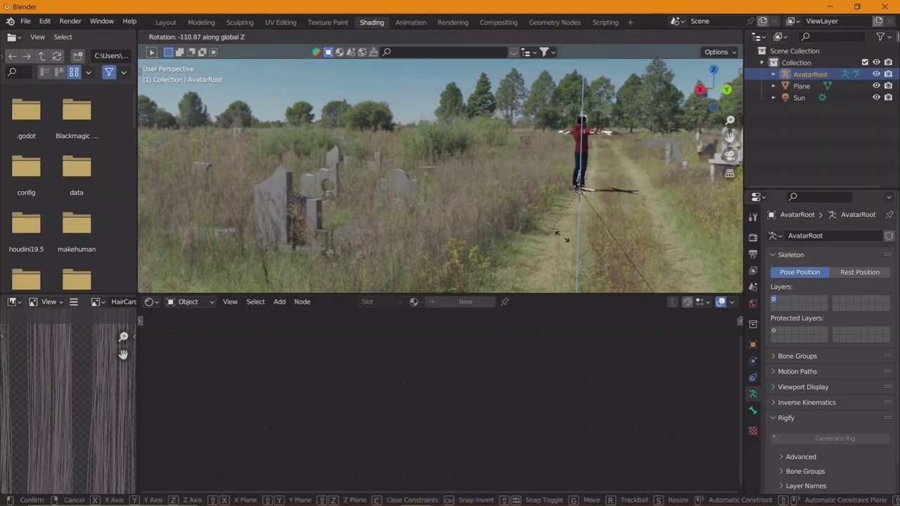
{"action": "left_click", "coordinate": [562, 238]}
{"action": "mouse_move", "coordinate": [563, 238]}
{"action": "middle_mouse_down"}
{"action": "mouse_move", "coordinate": [658, 165]}
{"action": "mouse_move", "coordinate": [369, 157]}
{"action": "mouse_move", "coordinate": [382, 199]}
{"action": "mouse_move", "coordinate": [427, 177]}
{"action": "middle_mouse_up"}
{"action": "left_click", "coordinate": [590, 157]}
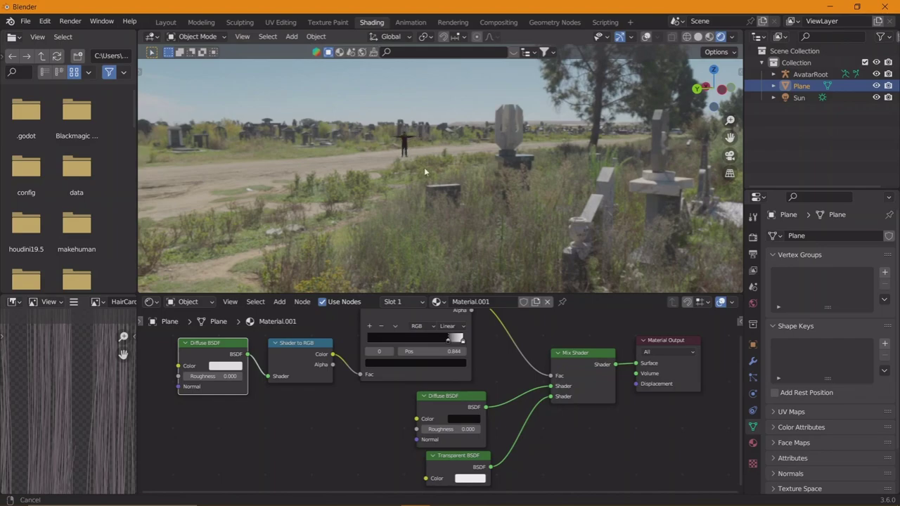
{"action": "mouse_move", "coordinate": [337, 176]}
{"action": "middle_mouse_down"}
{"action": "mouse_move", "coordinate": [333, 195]}
{"action": "mouse_move", "coordinate": [496, 184]}
{"action": "middle_mouse_up"}
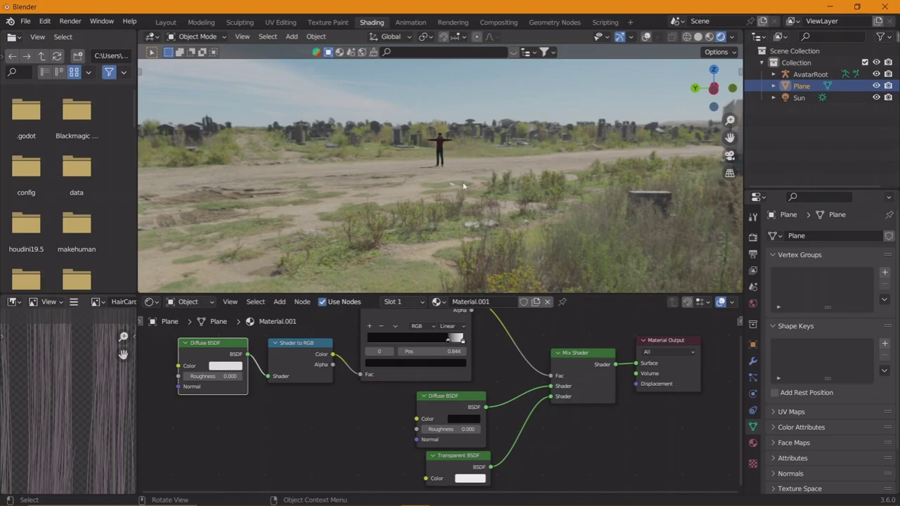
{"action": "scroll", "coordinate": [463, 186], "scroll_direction": "up", "scroll_amount": 3}
{"action": "scroll", "coordinate": [431, 225], "scroll_direction": "up", "scroll_amount": 3}
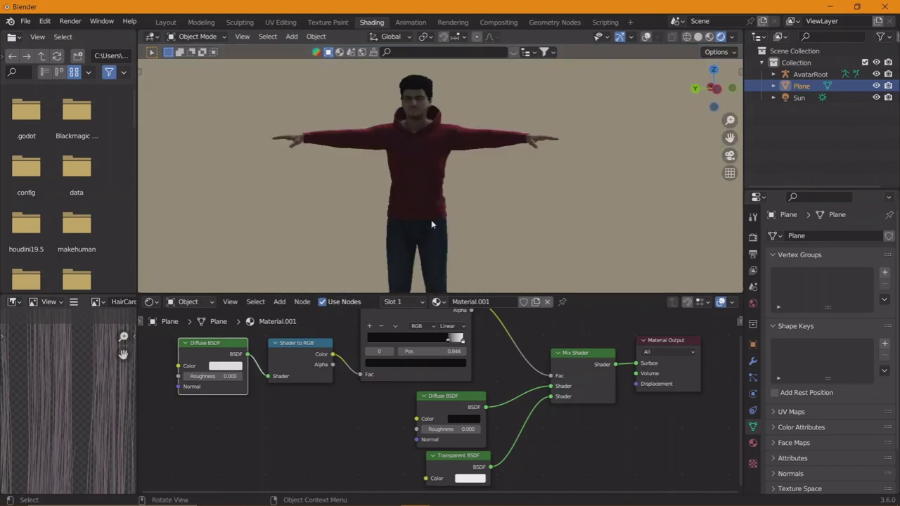
Step: In Front Orthographic view, turn the avatar about Z to face front, then enlarge Layout's timeline
{"action": "key", "text": "KP_1"}
{"action": "left_click", "coordinate": [460, 123]}
{"action": "key", "text": "r"}
{"action": "key", "text": "z"}
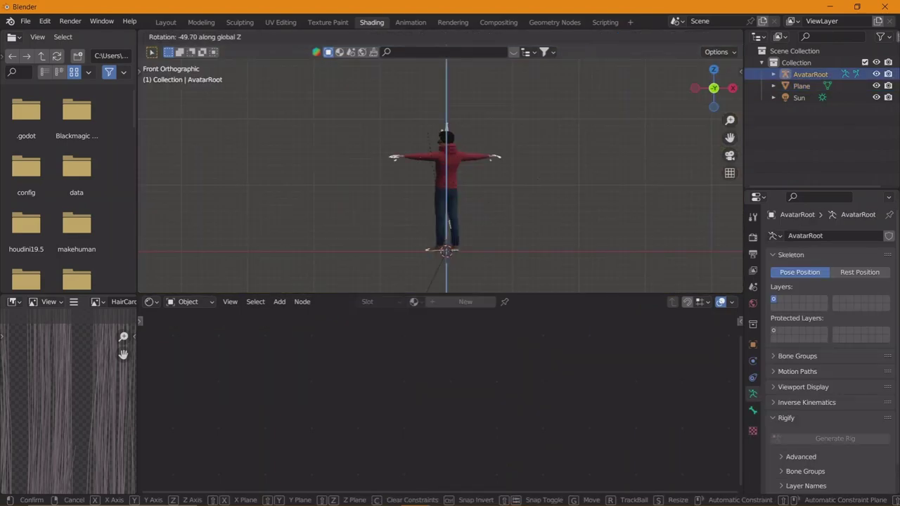
{"action": "left_click", "coordinate": [487, 103]}
{"action": "scroll", "coordinate": [485, 130], "scroll_direction": "up", "scroll_amount": 5}
{"action": "scroll", "coordinate": [492, 161], "scroll_direction": "up", "scroll_amount": 2}
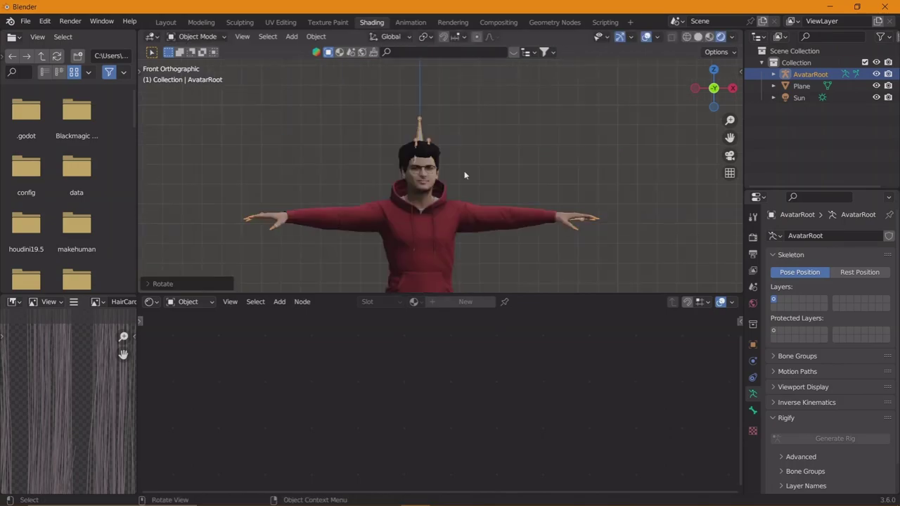
{"action": "scroll", "coordinate": [500, 169], "scroll_direction": "down", "scroll_amount": 1}
{"action": "scroll", "coordinate": [500, 168], "scroll_direction": "down", "scroll_amount": 5}
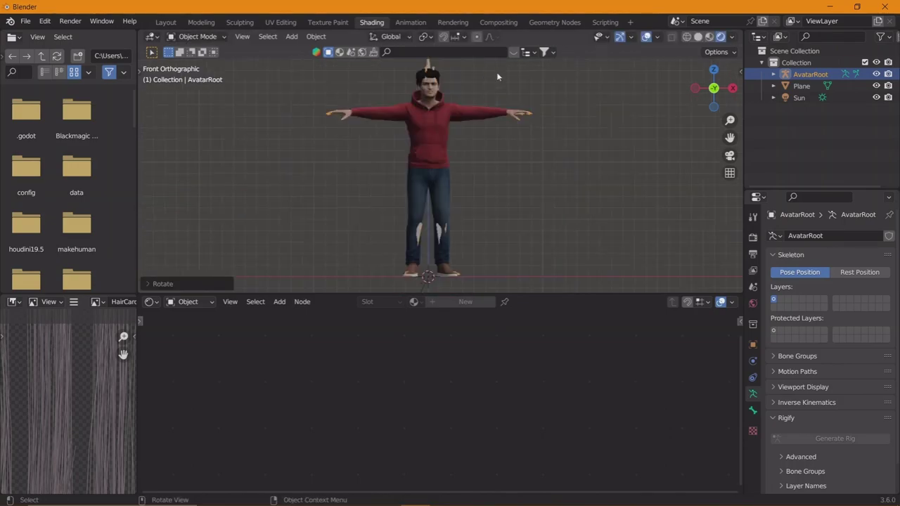
{"action": "left_click", "coordinate": [166, 22]}
{"action": "left_click_drag", "start_coordinate": [478, 460], "coordinate": [476, 421]}
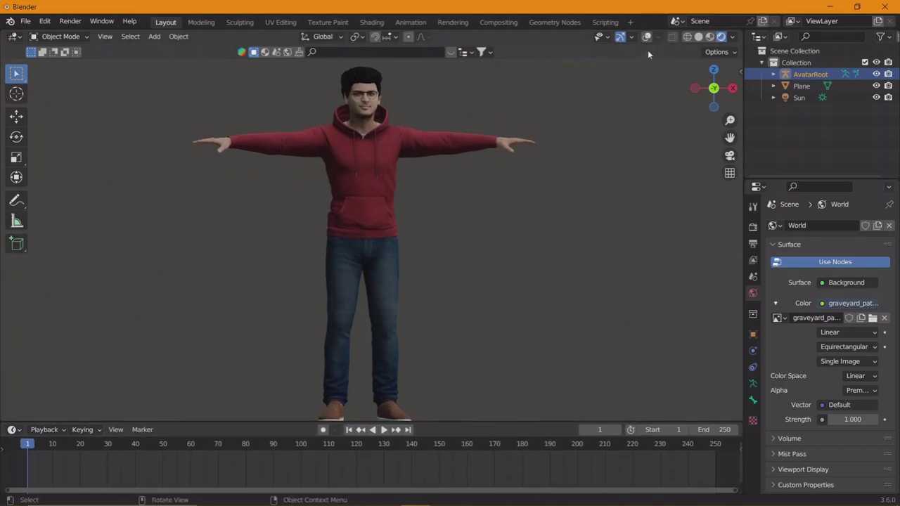
Step: Turn overlays back on and enable In Front in the armature's Viewport Display
{"action": "left_click", "coordinate": [647, 36]}
{"action": "left_click", "coordinate": [752, 383]}
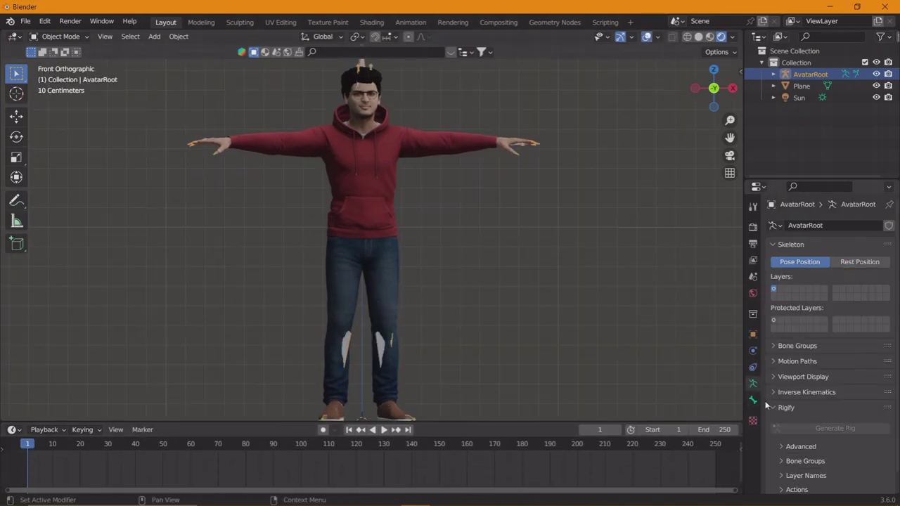
{"action": "left_click", "coordinate": [803, 377]}
{"action": "left_click", "coordinate": [820, 447]}
{"action": "left_click", "coordinate": [821, 378]}
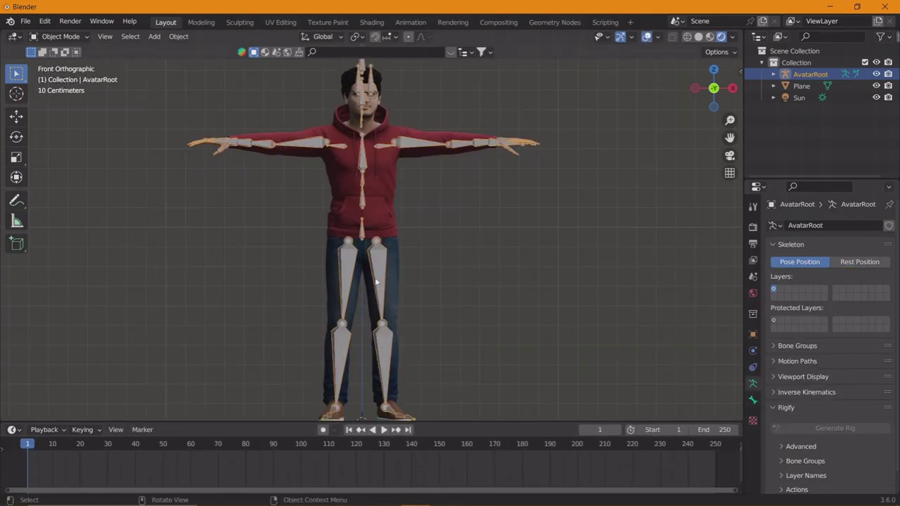
Step: In Pose Mode, record a live trackball rotation of the spine during playback
{"action": "key", "text": "ctrl+Tab"}
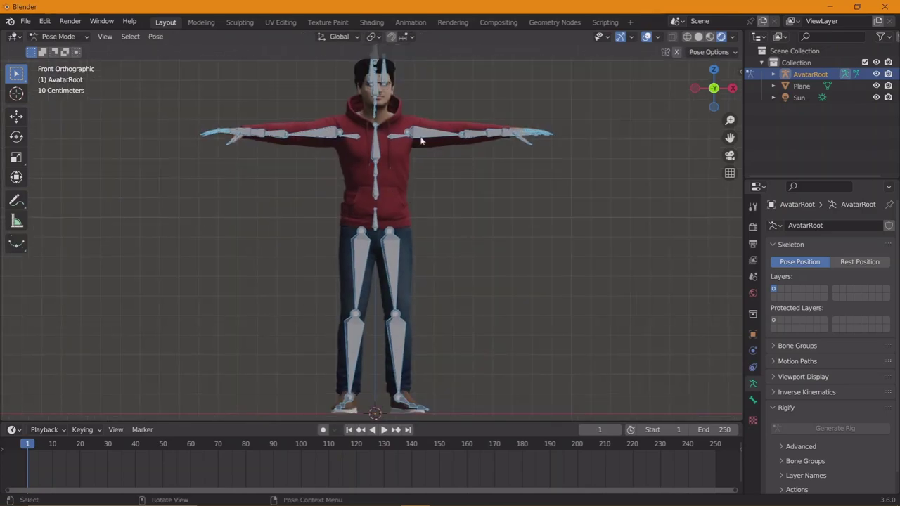
{"action": "left_click", "coordinate": [421, 141]}
{"action": "key", "text": "g"}
{"action": "key", "text": "Escape"}
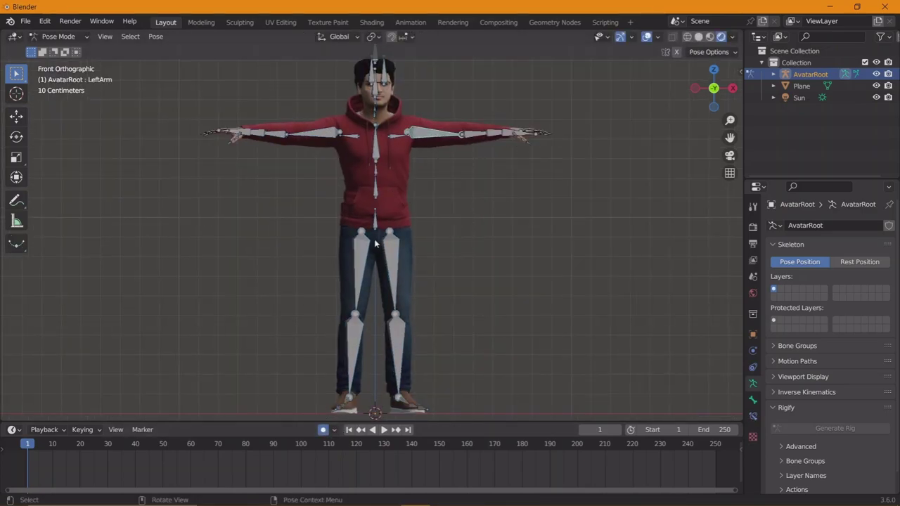
{"action": "key", "text": "r"}
{"action": "key", "text": "r"}
{"action": "key", "text": "space"}
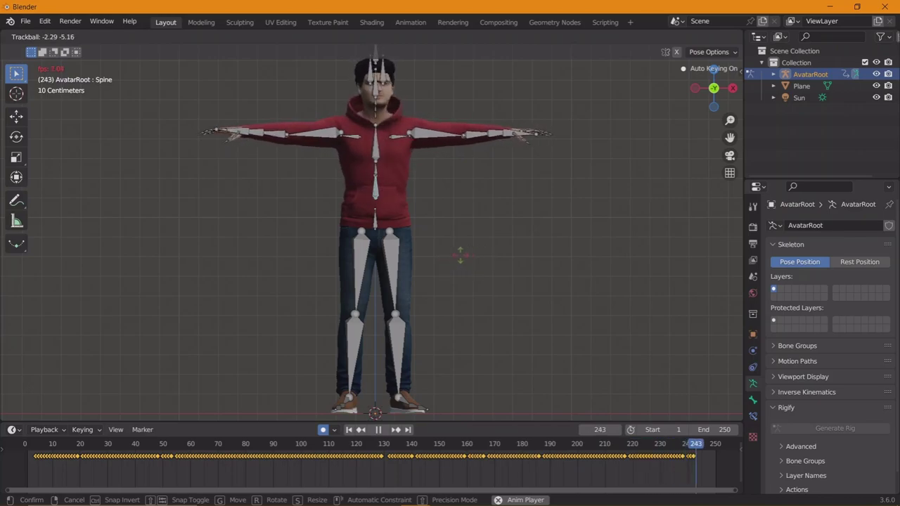
Step: Stop the spine recording and delete its keyframes
{"action": "left_click", "coordinate": [460, 255]}
{"action": "key", "text": "KP_1"}
{"action": "key", "text": "Escape"}
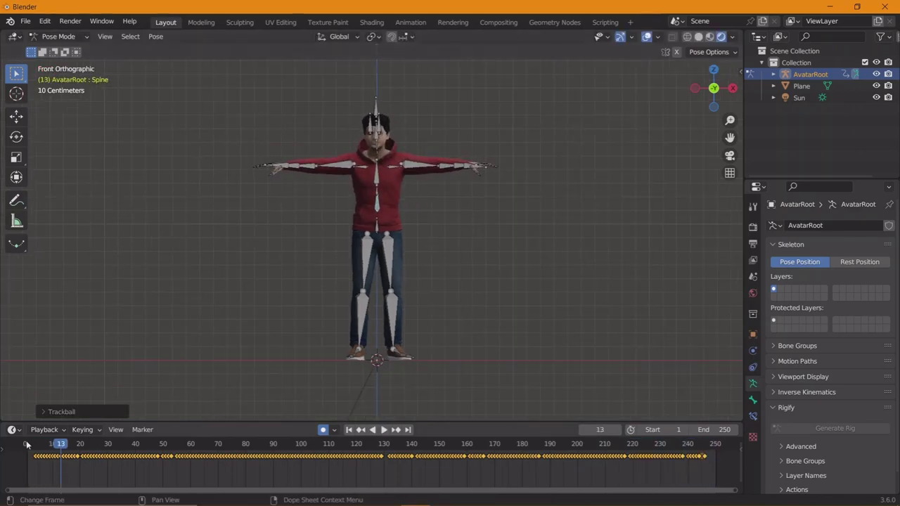
{"action": "key", "text": "Delete"}
Step: Record a live trackball rotation of the LeftArm bone across the timeline
{"action": "key", "text": "space"}
{"action": "key", "text": "r"}
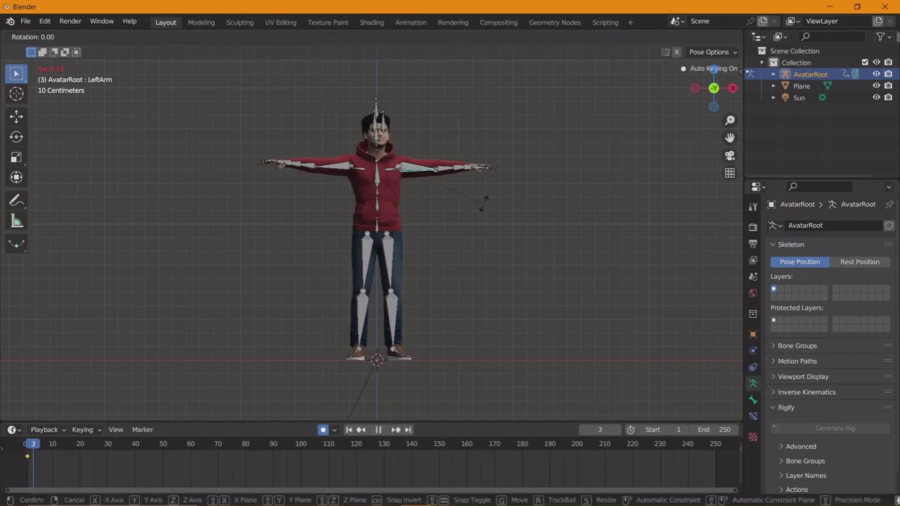
{"action": "key", "text": "r"}
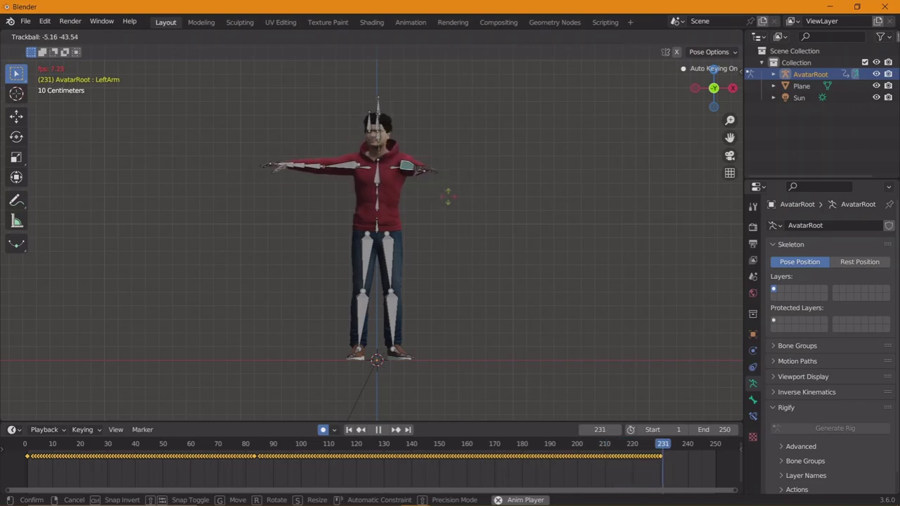
{"action": "left_click", "coordinate": [450, 194]}
Step: From frame 1, record a live RightArm rotation and stop playback
{"action": "left_click", "coordinate": [28, 444]}
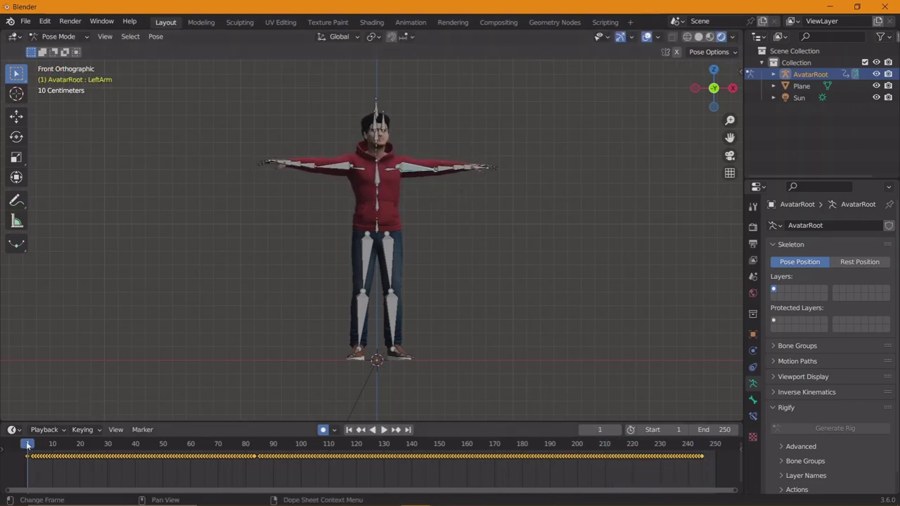
{"action": "left_click", "coordinate": [338, 168]}
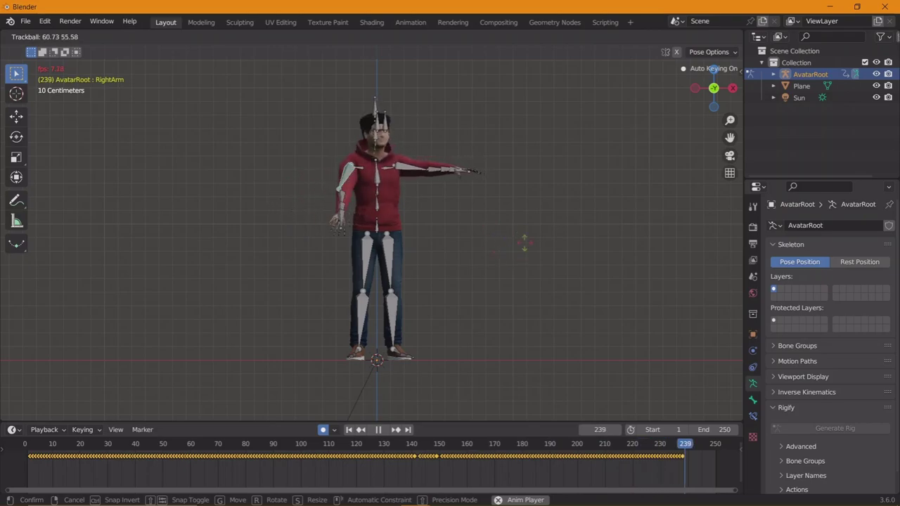
{"action": "left_click", "coordinate": [523, 242]}
{"action": "key", "text": "Escape"}
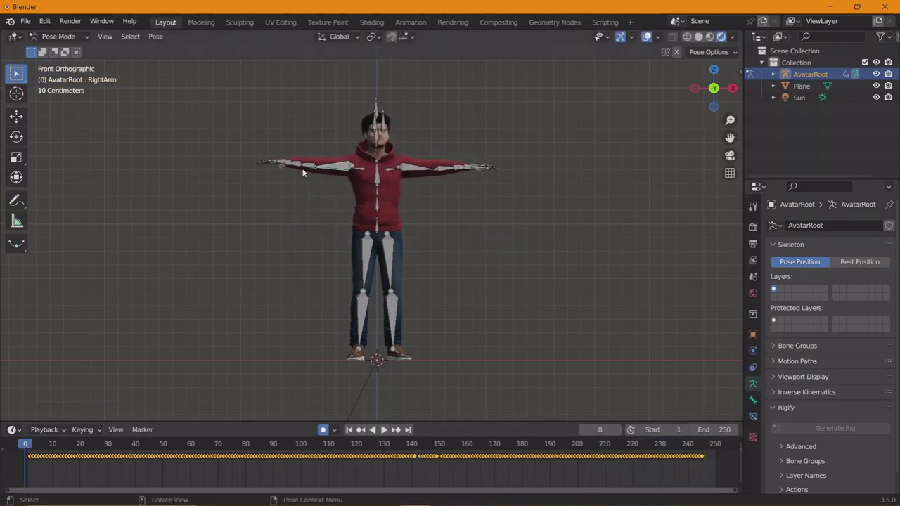
Step: Record a live trackball rotation of the RightForeArm bone during playback
{"action": "left_click", "coordinate": [296, 167]}
{"action": "key", "text": "r"}
{"action": "key", "text": "r"}
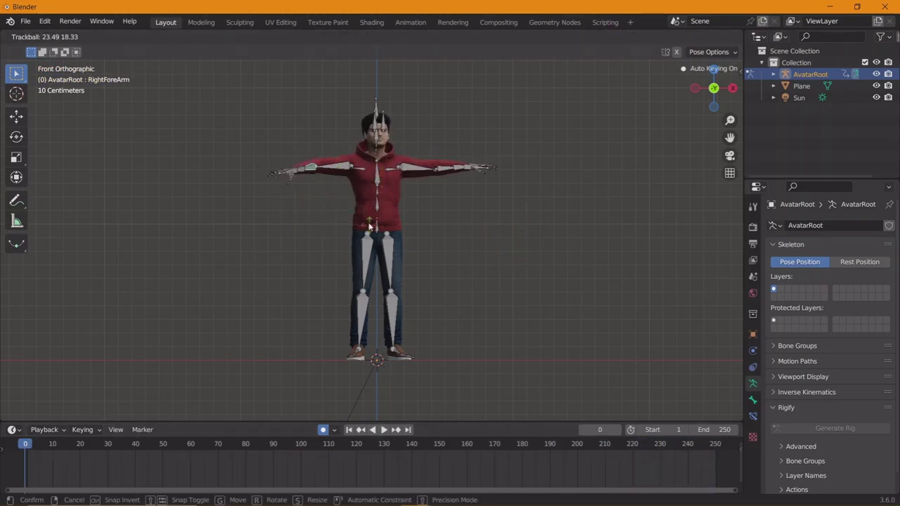
{"action": "key", "text": "space"}
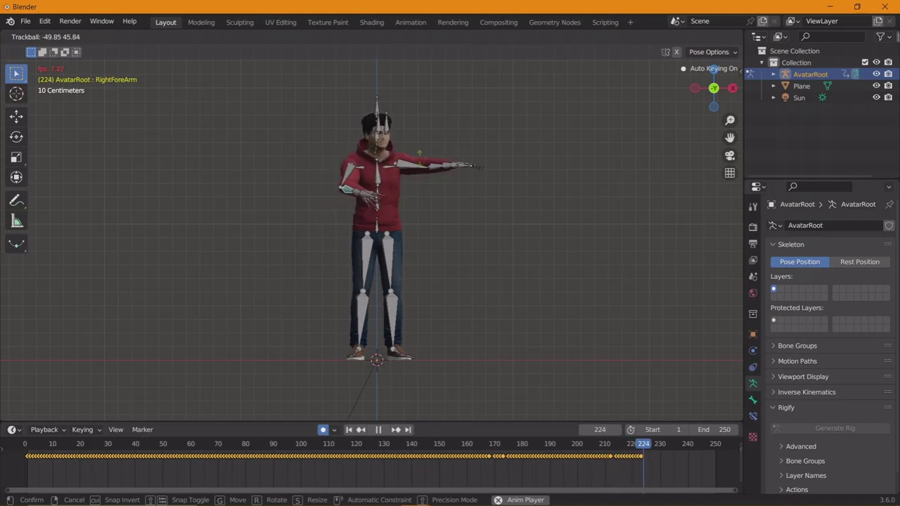
{"action": "left_click", "coordinate": [494, 157]}
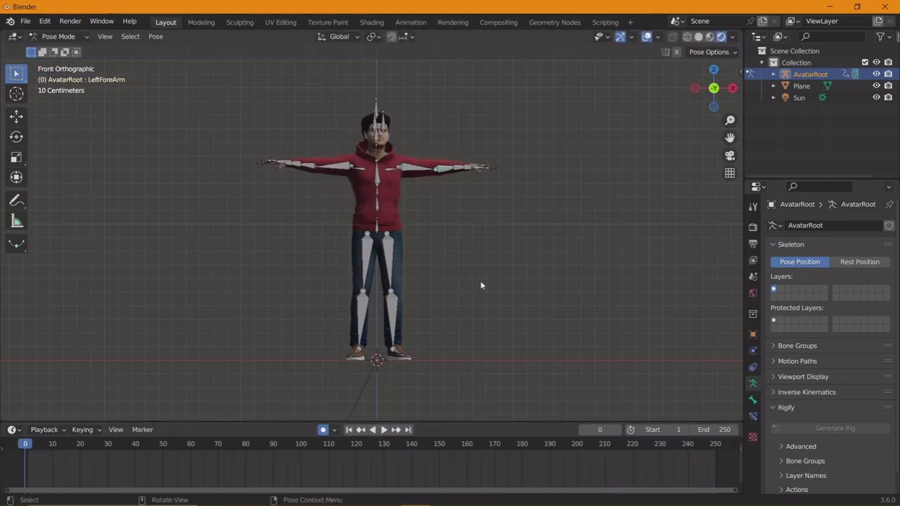
Step: Record a live trackball rotation of the LeftForeArm bone as keyframes during playback
{"action": "key", "text": "r"}
{"action": "key", "text": "r"}
{"action": "key", "text": "space"}
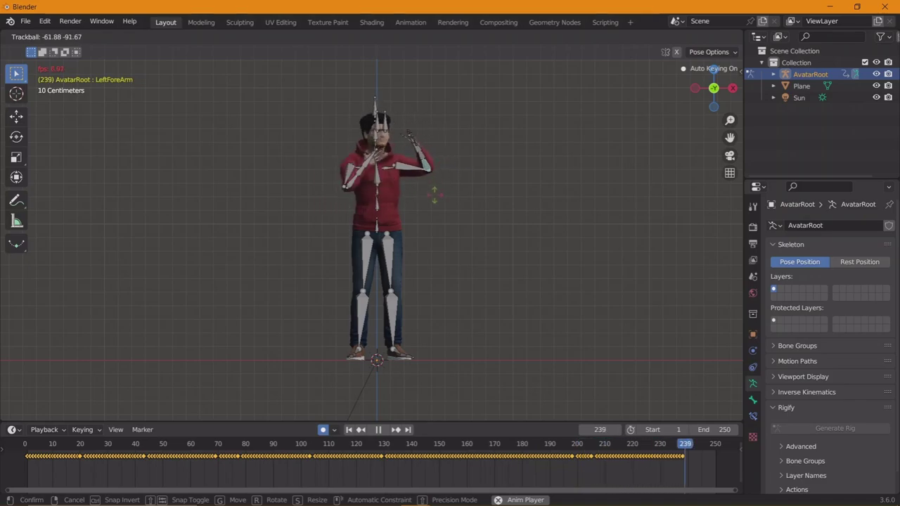
{"action": "left_click", "coordinate": [447, 212]}
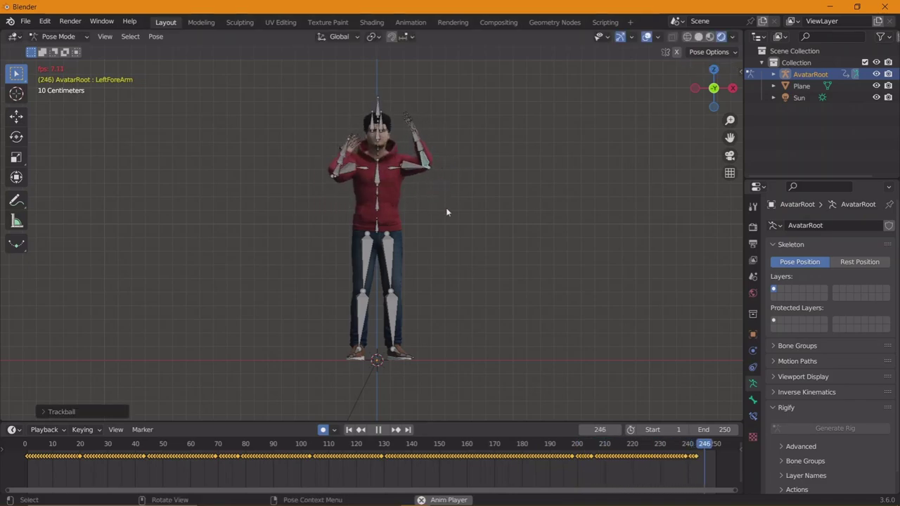
Step: Select the Neck2 bone and start recording its live trackball rotation during playback
{"action": "left_click", "coordinate": [376, 151]}
{"action": "key", "text": "r"}
{"action": "key", "text": "r"}
{"action": "key", "text": "alt+a"}
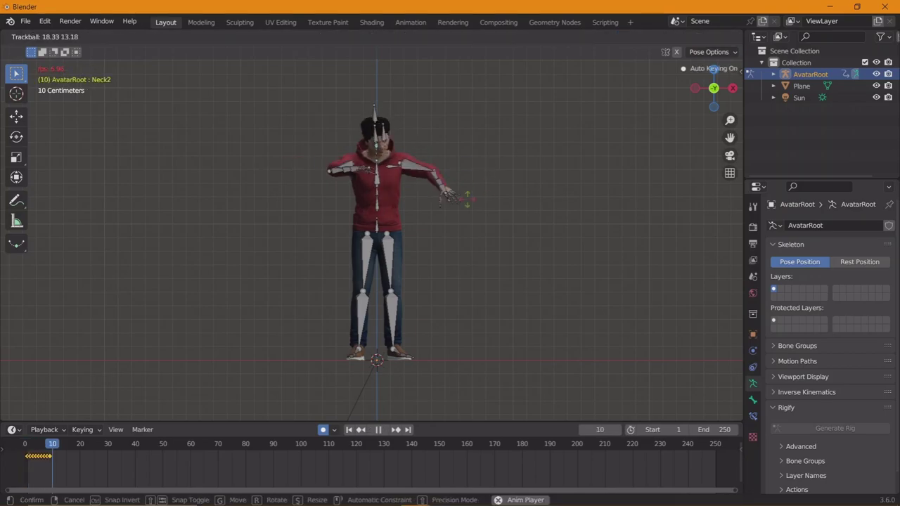